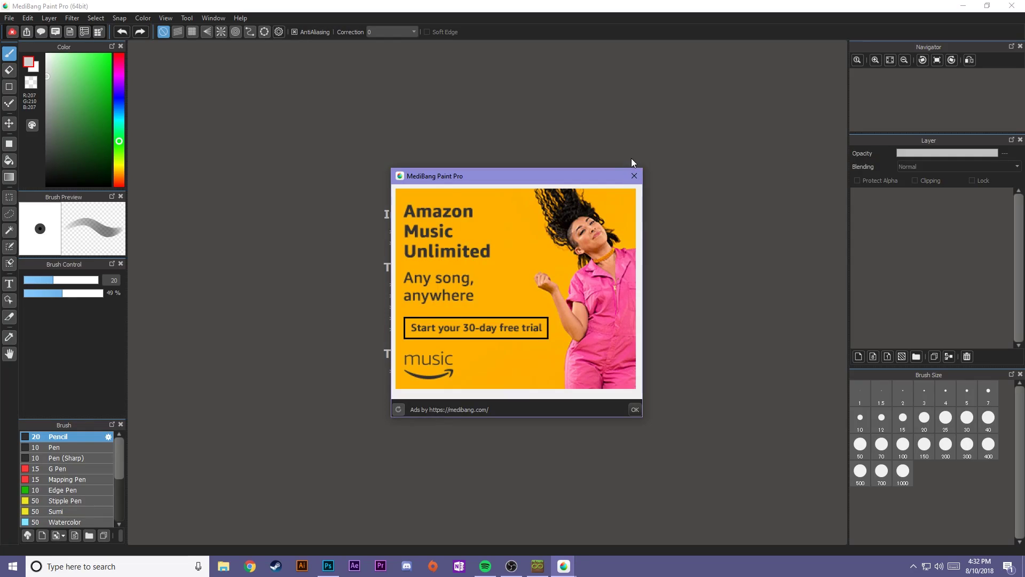
Step: Dismiss the startup advert and open BBPaws Skin_2018 (5).png from the HD SKIN COMS folder
{"action": "left_click", "coordinate": [635, 176]}
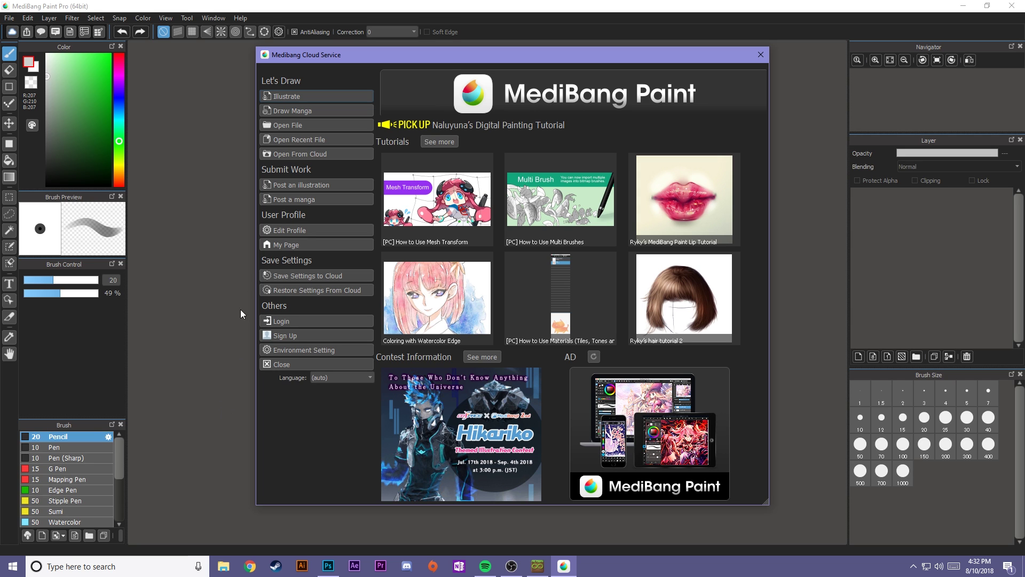
{"action": "left_click", "coordinate": [273, 125]}
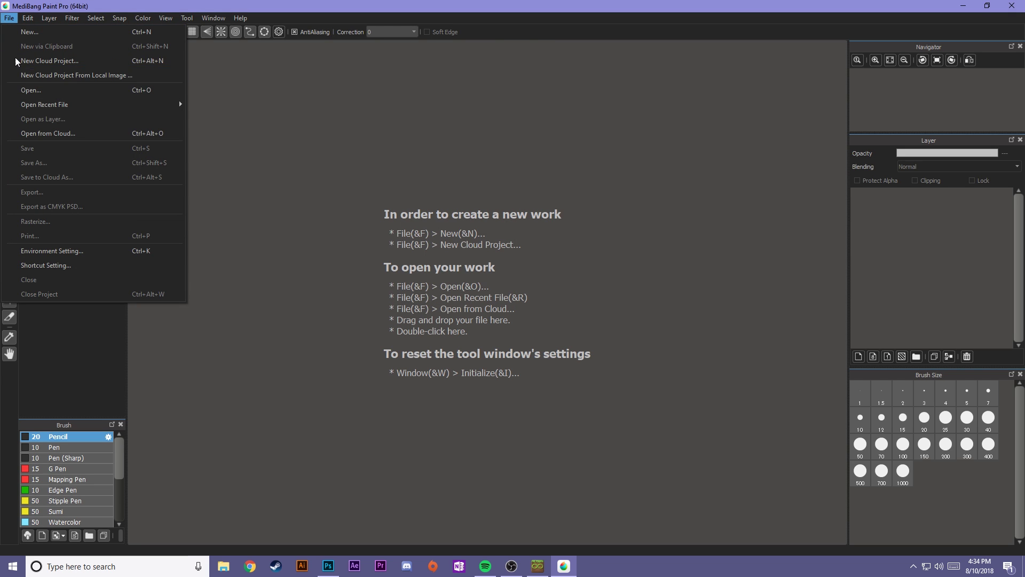
{"action": "left_click", "coordinate": [22, 89]}
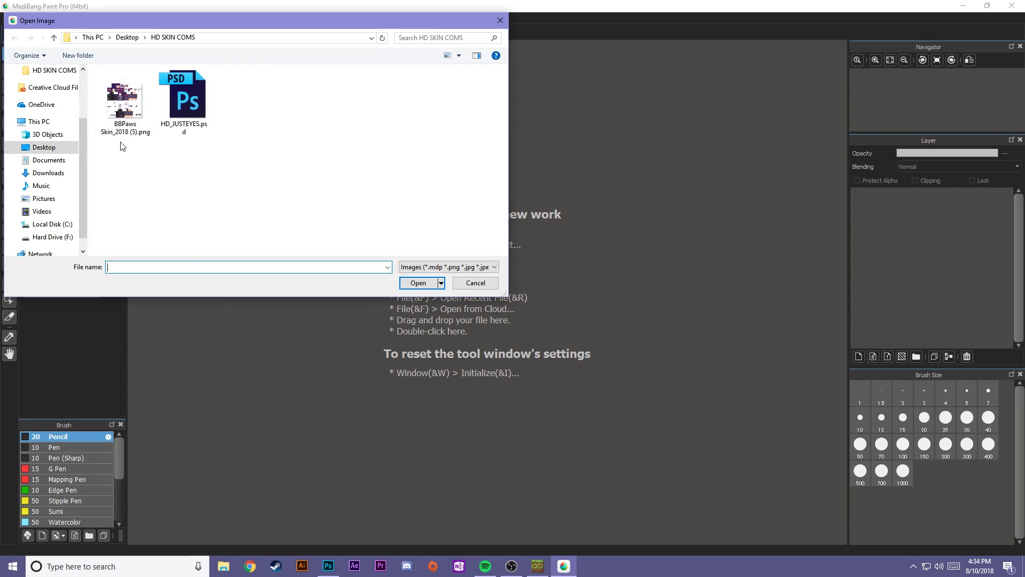
{"action": "left_click", "coordinate": [118, 106]}
{"action": "left_click", "coordinate": [419, 283]}
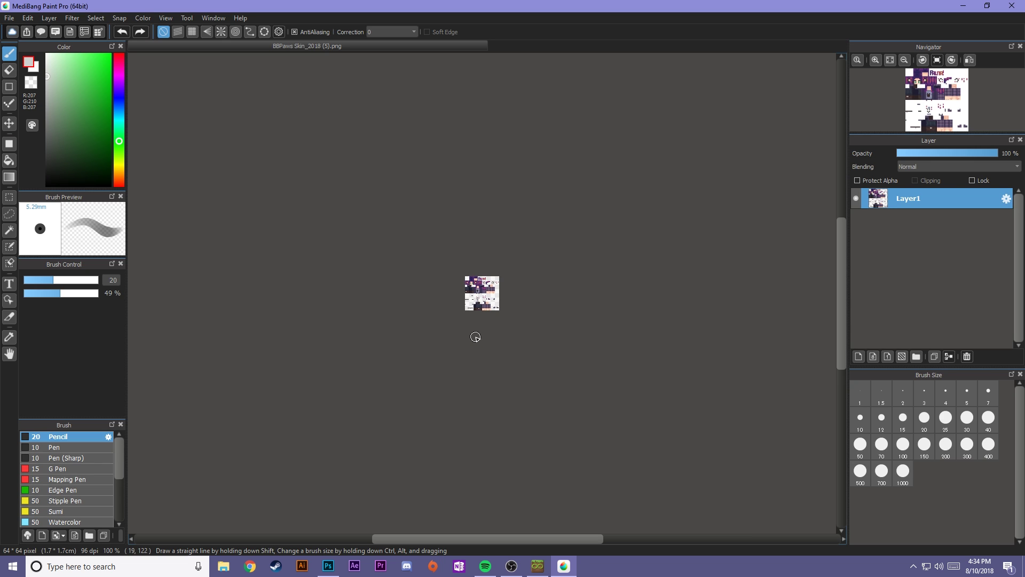
Step: Zoom in and pan around the 64×64 skin to inspect its pixels up close
{"action": "scroll", "coordinate": [476, 336], "scroll_direction": "up", "scroll_amount": 4}
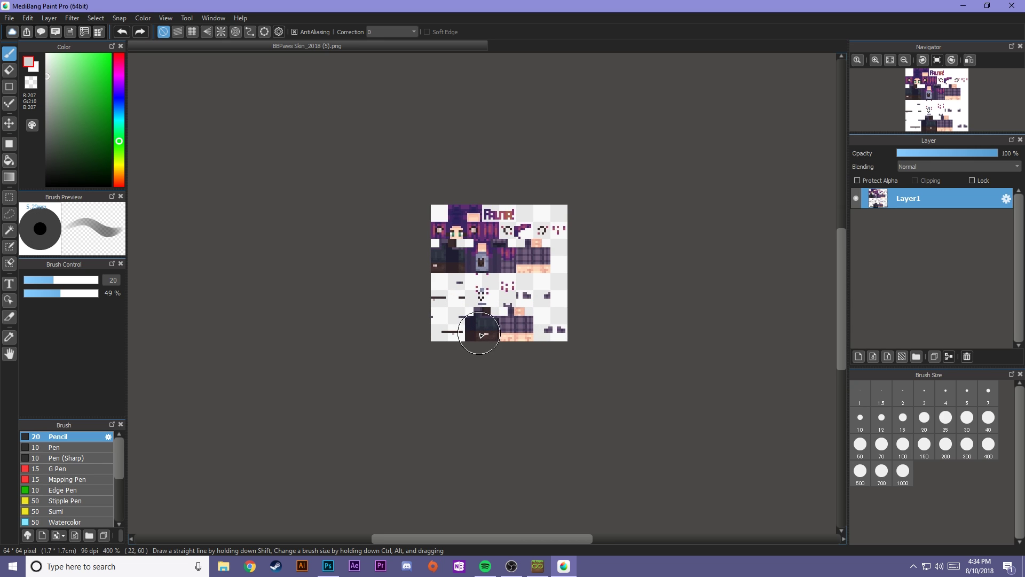
{"action": "scroll", "coordinate": [516, 353], "scroll_direction": "down", "scroll_amount": 5}
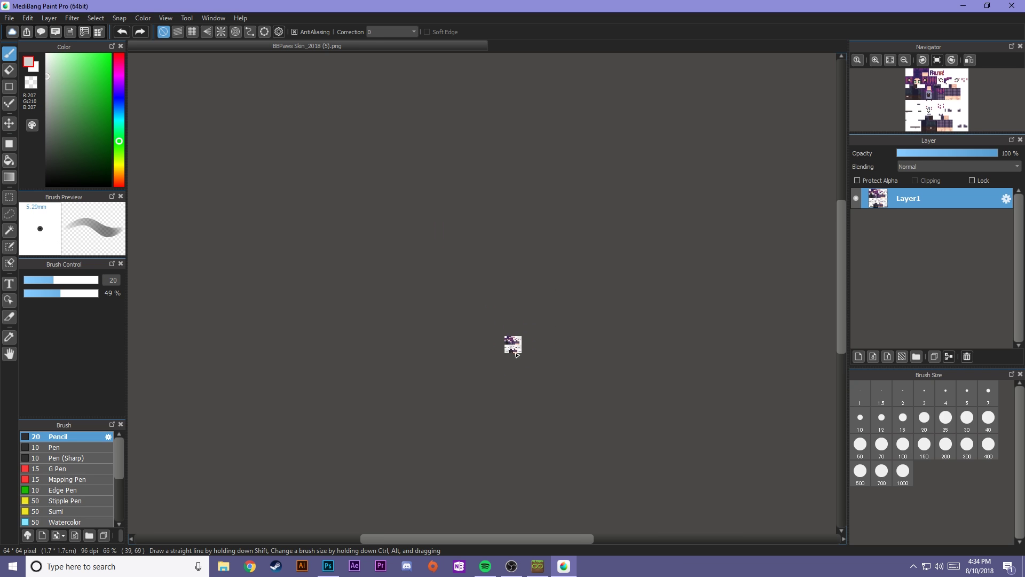
{"action": "scroll", "coordinate": [513, 353], "scroll_direction": "up", "scroll_amount": 10}
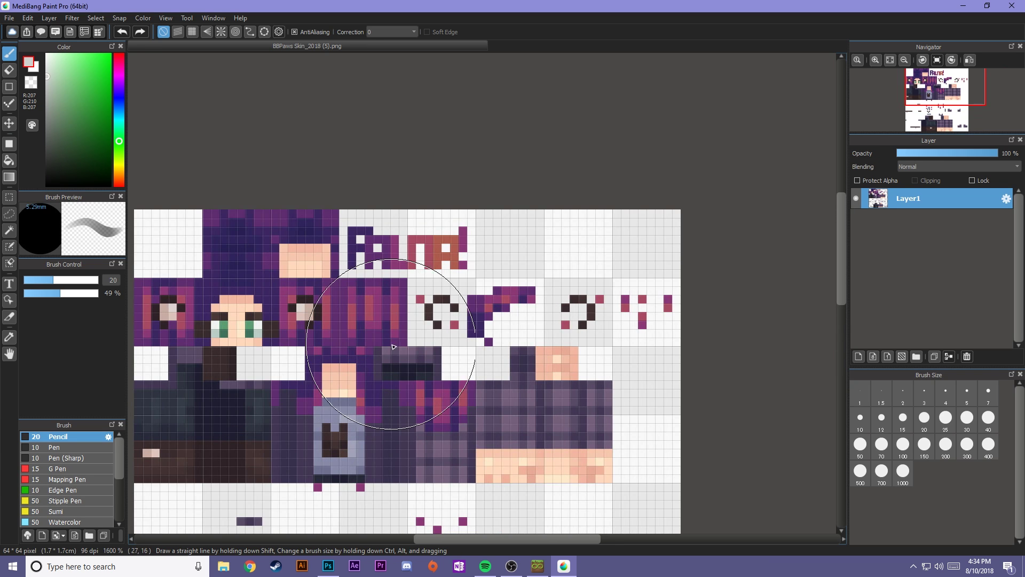
{"action": "left_click_drag", "start_coordinate": [412, 391], "coordinate": [476, 239]}
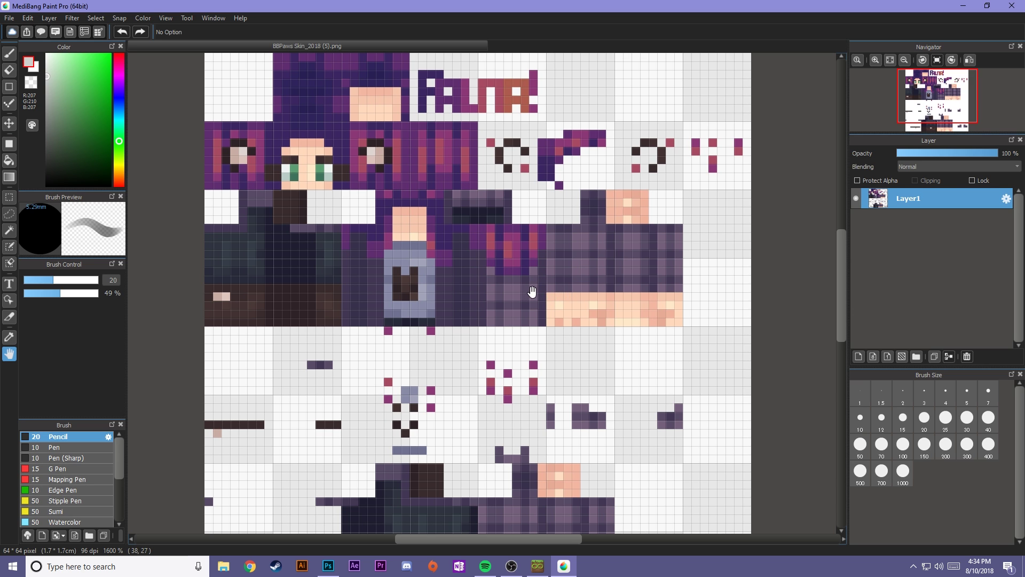
{"action": "scroll", "coordinate": [478, 299], "scroll_direction": "up", "scroll_amount": 1}
{"action": "scroll", "coordinate": [479, 305], "scroll_direction": "down", "scroll_amount": 3}
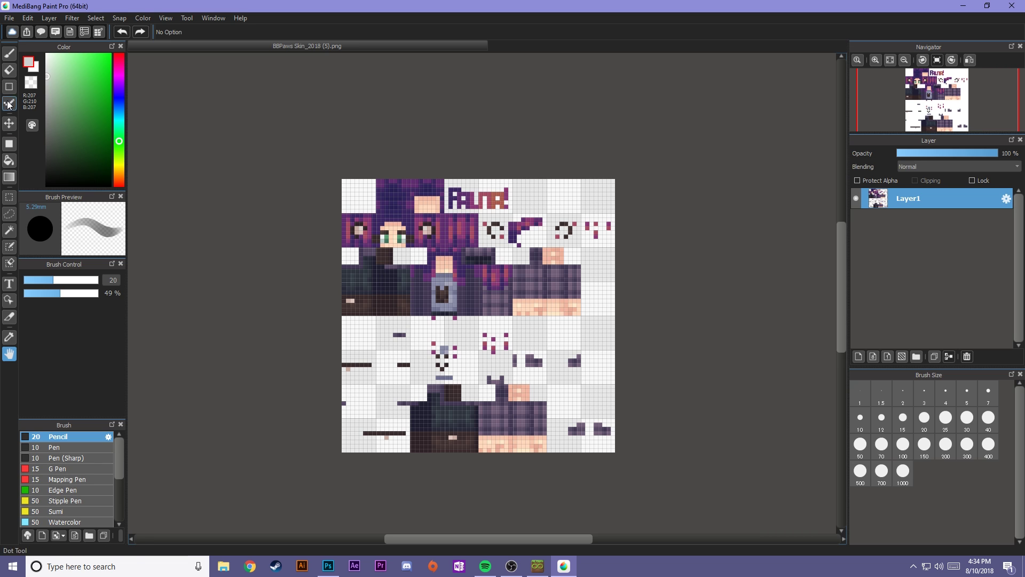
{"action": "left_click_drag", "start_coordinate": [248, 108], "coordinate": [244, 75]}
Step: Resize the image to width 1024 px with proportions kept, giving 1024×1024
{"action": "left_click", "coordinate": [28, 18]}
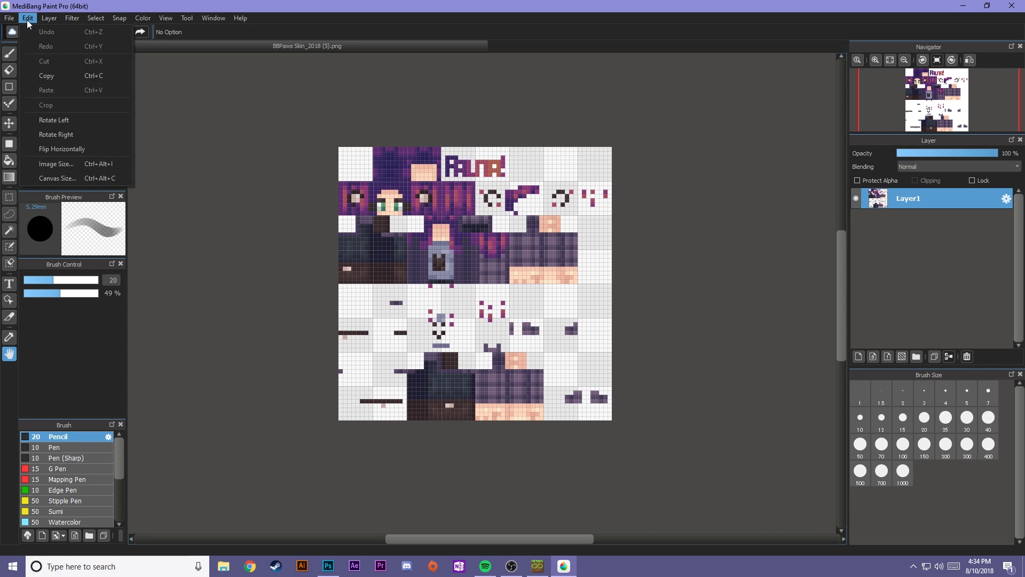
{"action": "left_click", "coordinate": [75, 170]}
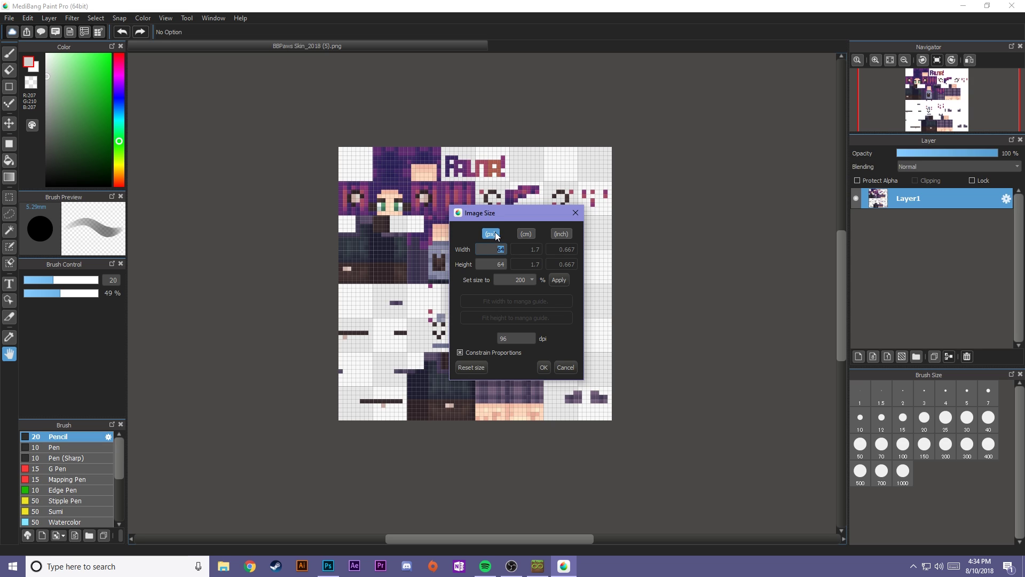
{"action": "left_click", "coordinate": [493, 250]}
{"action": "type", "text": "1024"}
{"action": "left_click", "coordinate": [544, 368]}
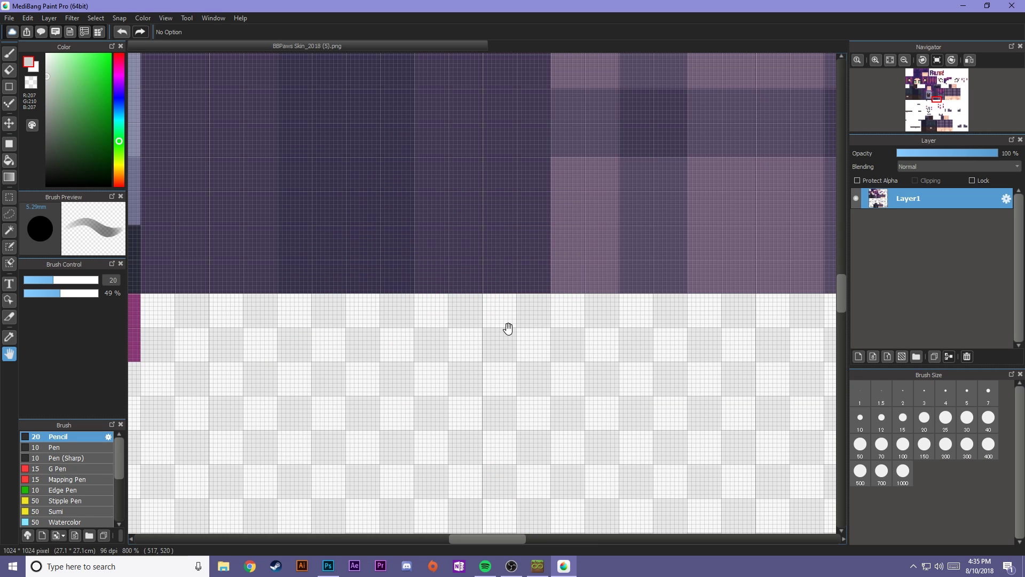
{"action": "scroll", "coordinate": [504, 320], "scroll_direction": "down", "scroll_amount": 10}
{"action": "scroll", "coordinate": [426, 280], "scroll_direction": "up", "scroll_amount": 2}
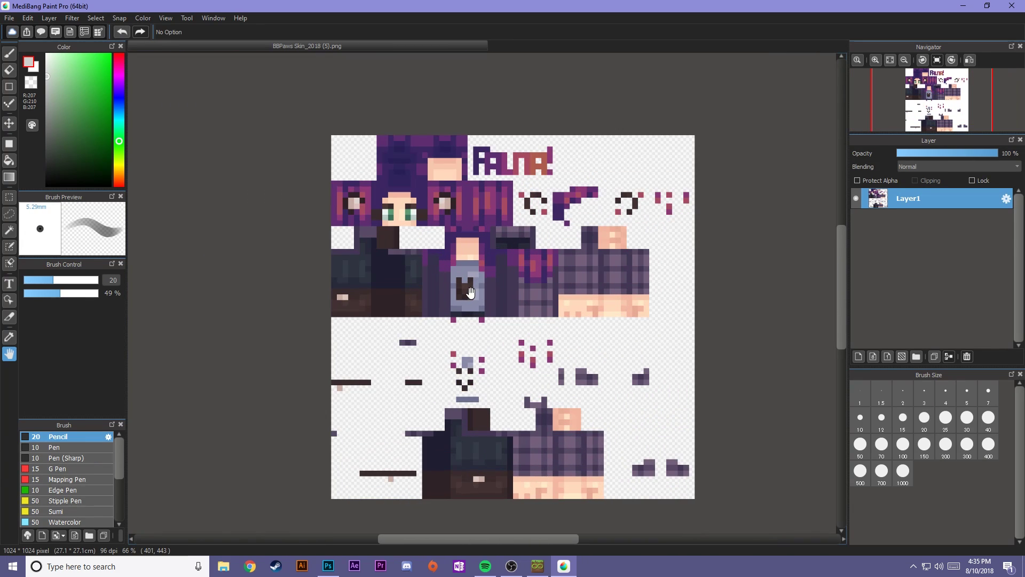
{"action": "scroll", "coordinate": [427, 279], "scroll_direction": "up", "scroll_amount": 1}
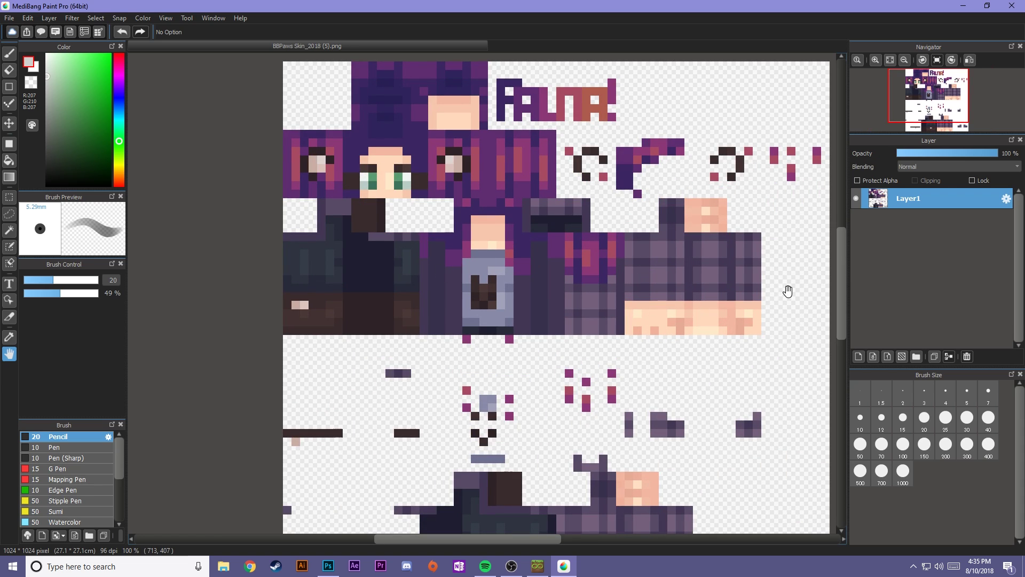
Step: Add empty Layer2 above Layer1 and zoom in on the face's eyes
{"action": "left_click", "coordinate": [859, 357]}
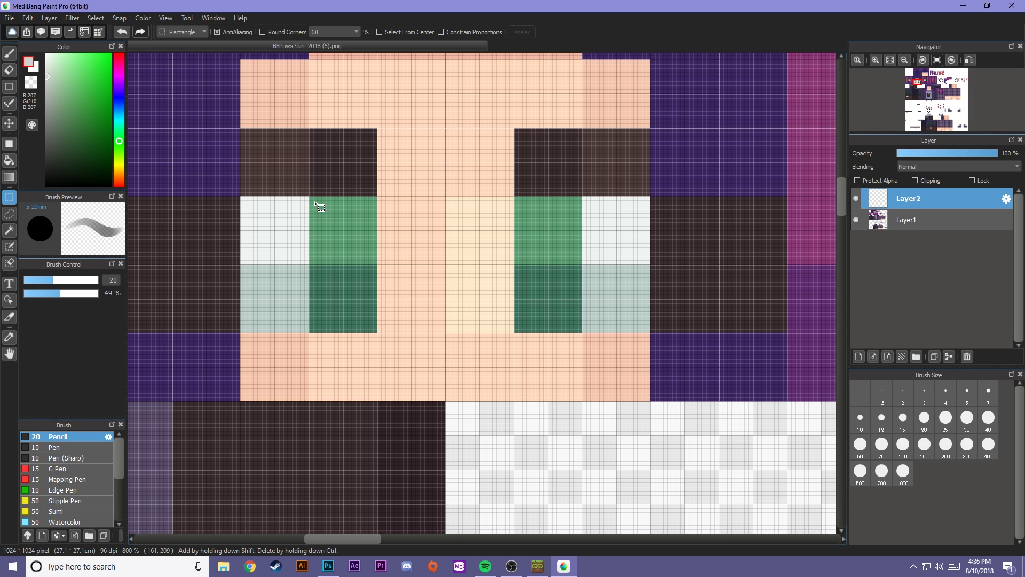
{"action": "scroll", "coordinate": [321, 207], "scroll_direction": "up", "scroll_amount": 1}
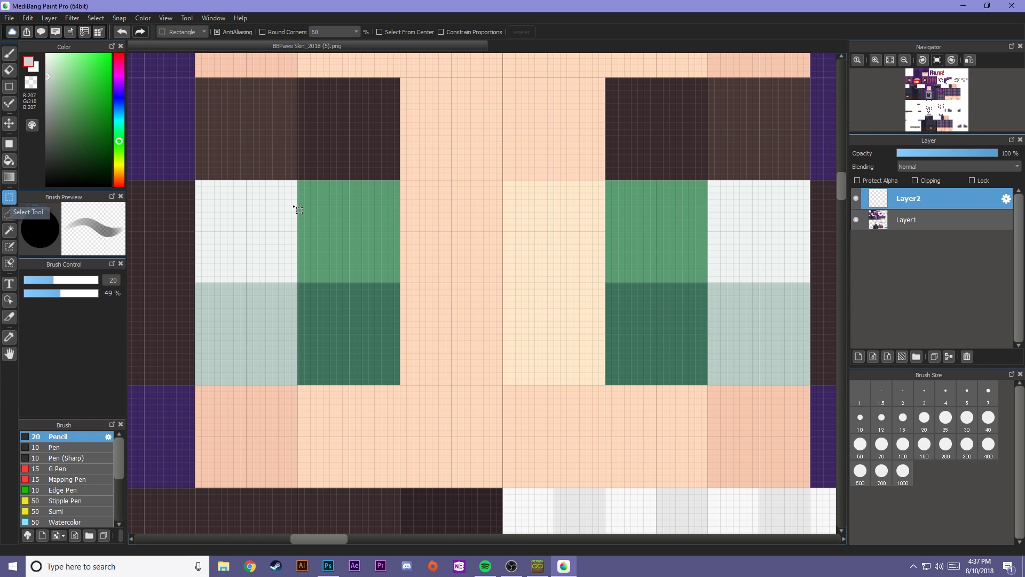
Step: Rectangle-select the left eye's green block, try a brush stroke across it, and undo it
{"action": "left_click_drag", "start_coordinate": [300, 181], "coordinate": [399, 385]}
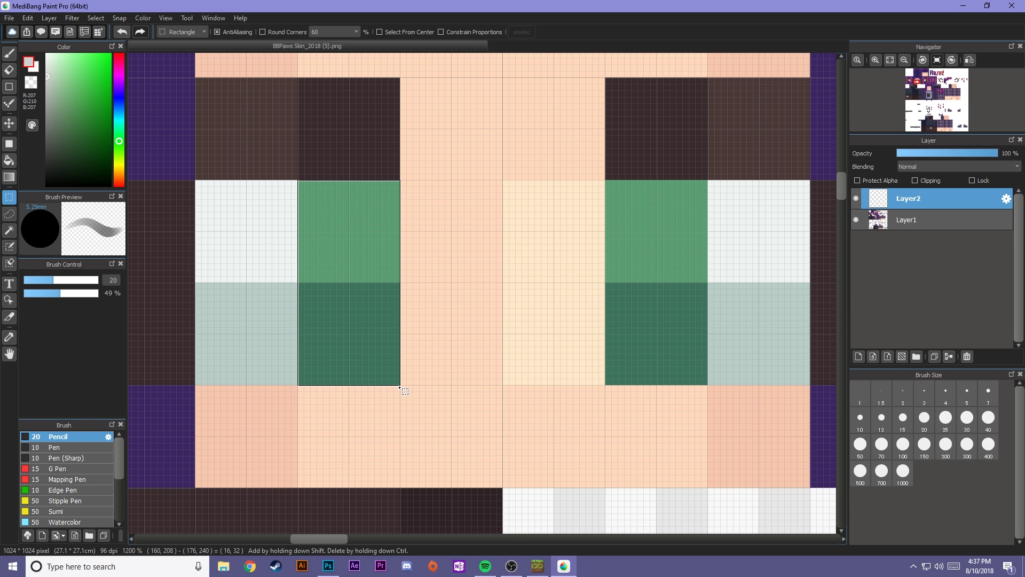
{"action": "left_click_drag", "start_coordinate": [400, 385], "coordinate": [400, 385]}
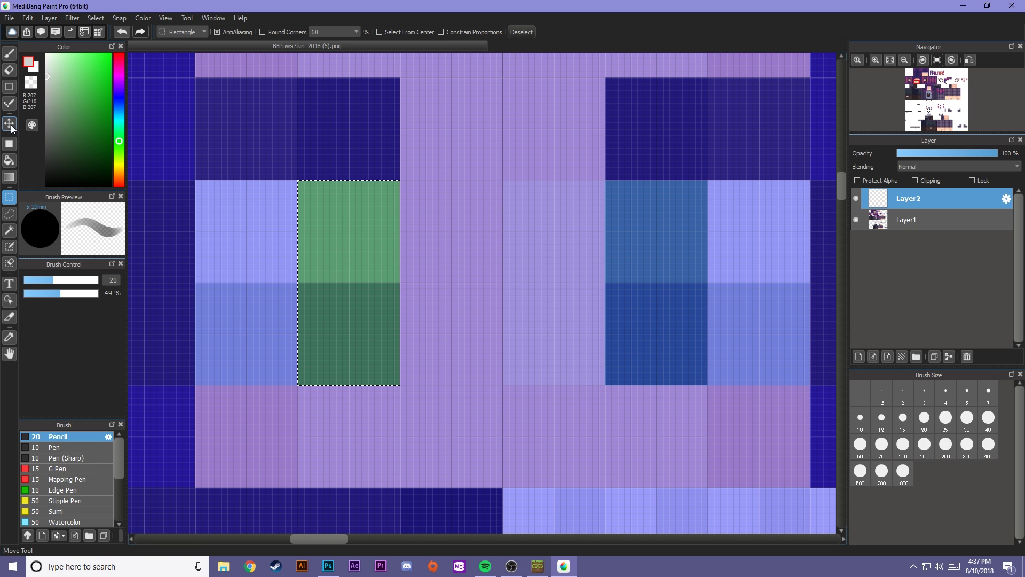
{"action": "left_click", "coordinate": [9, 54]}
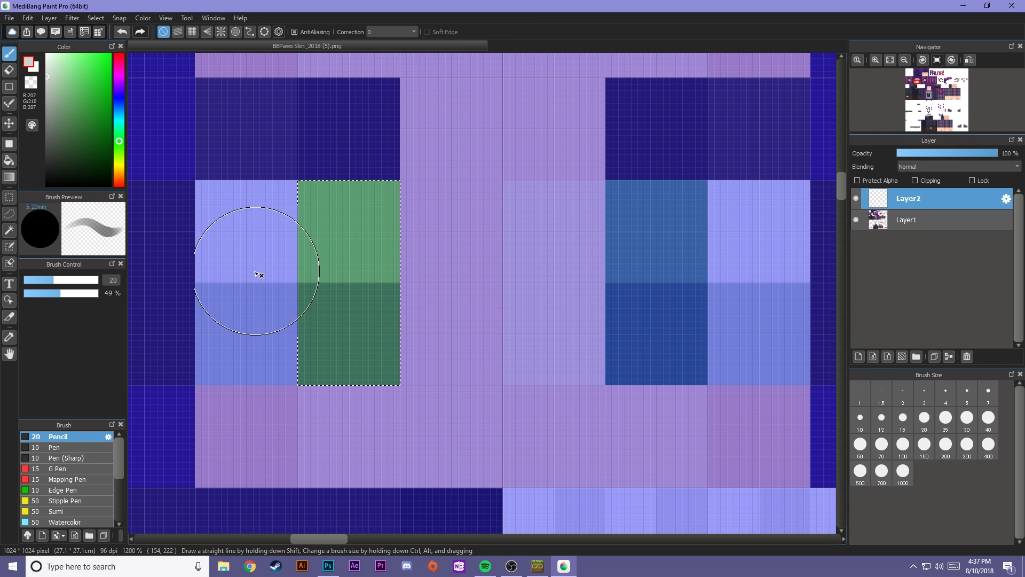
{"action": "left_click_drag", "start_coordinate": [263, 274], "coordinate": [638, 276]}
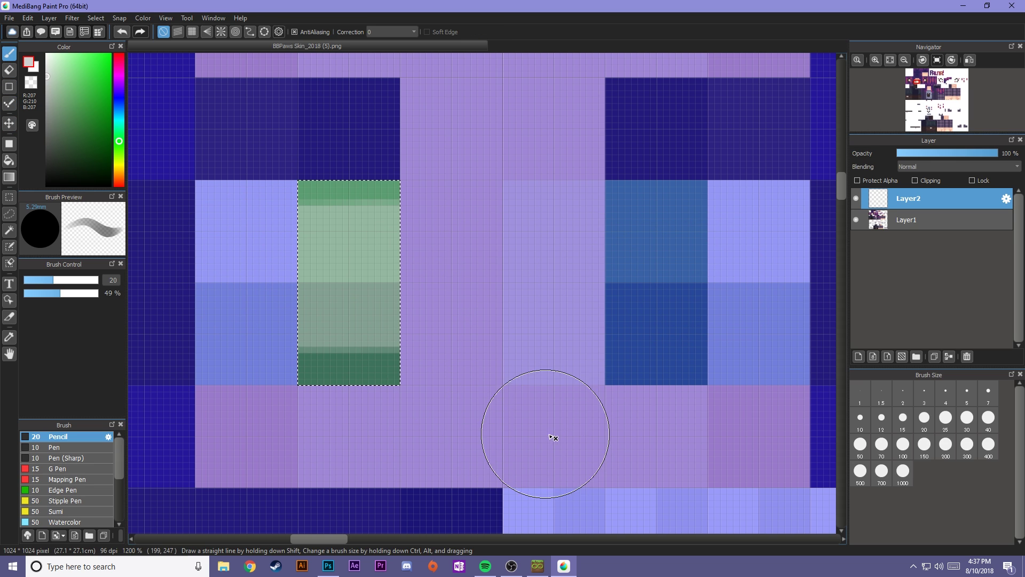
{"action": "key", "text": "ctrl+z"}
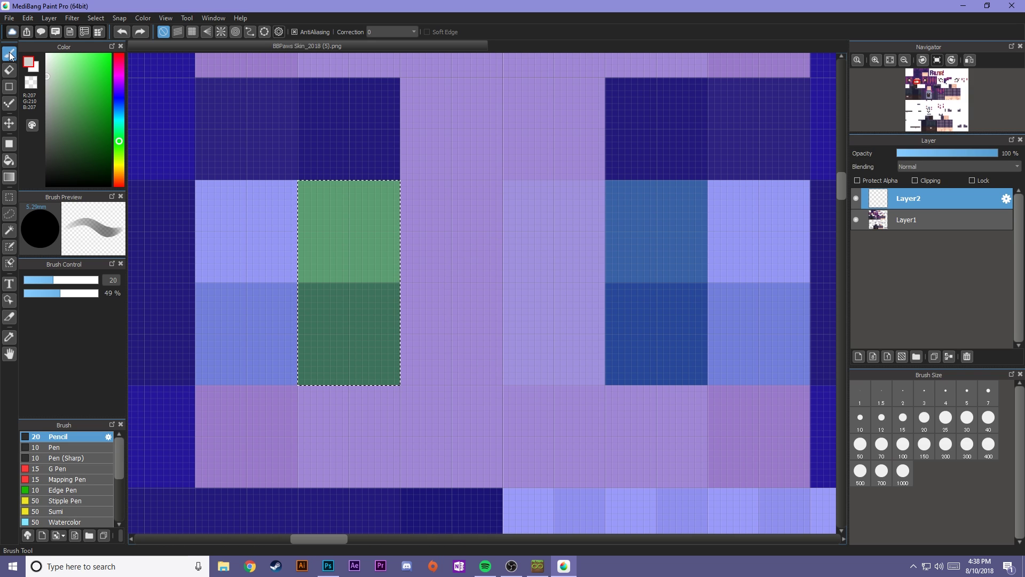
Step: Set the brush size to 4 and raise its opacity to 100%
{"action": "key", "text": "ctrl+d"}
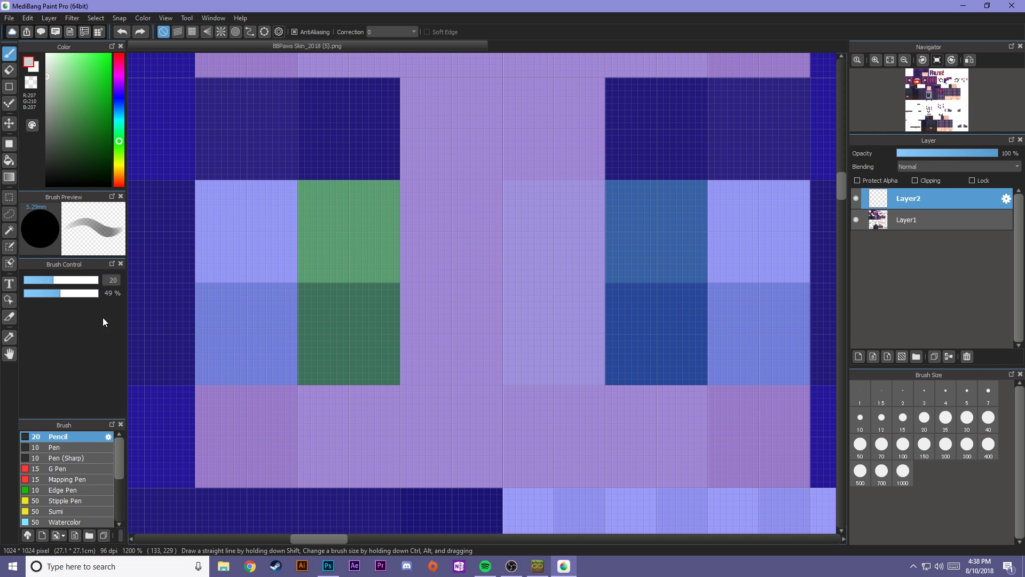
{"action": "left_click_drag", "start_coordinate": [57, 282], "coordinate": [27, 284]}
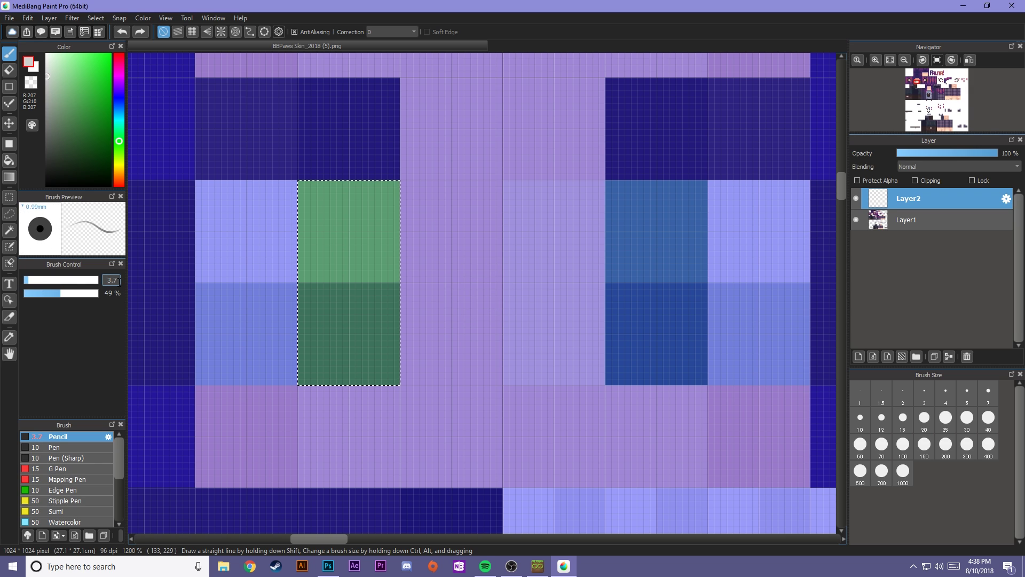
{"action": "left_click", "coordinate": [112, 280]}
{"action": "type", "text": "4"}
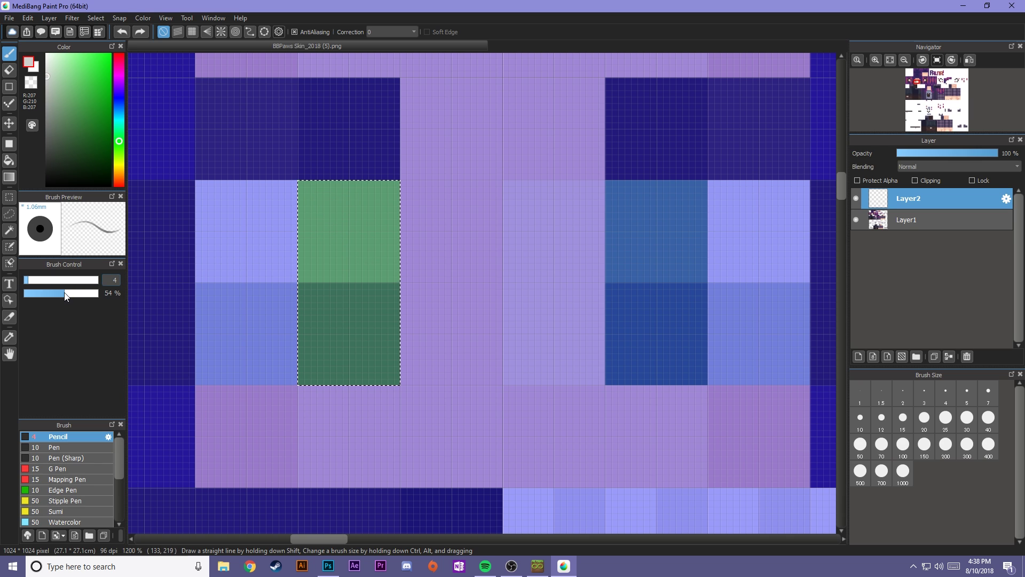
{"action": "left_click_drag", "start_coordinate": [63, 296], "coordinate": [84, 295]}
{"action": "left_click_drag", "start_coordinate": [85, 293], "coordinate": [102, 293]}
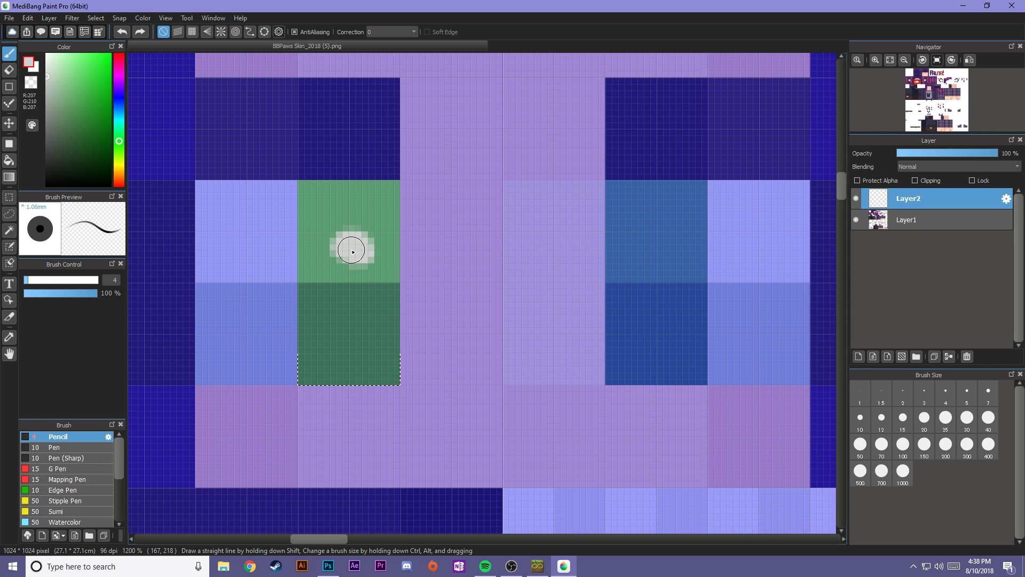
Step: Set the paint colour to pure red with brush opacity at 40%
{"action": "key", "text": "ctrl+d"}
{"action": "left_click", "coordinate": [118, 54]}
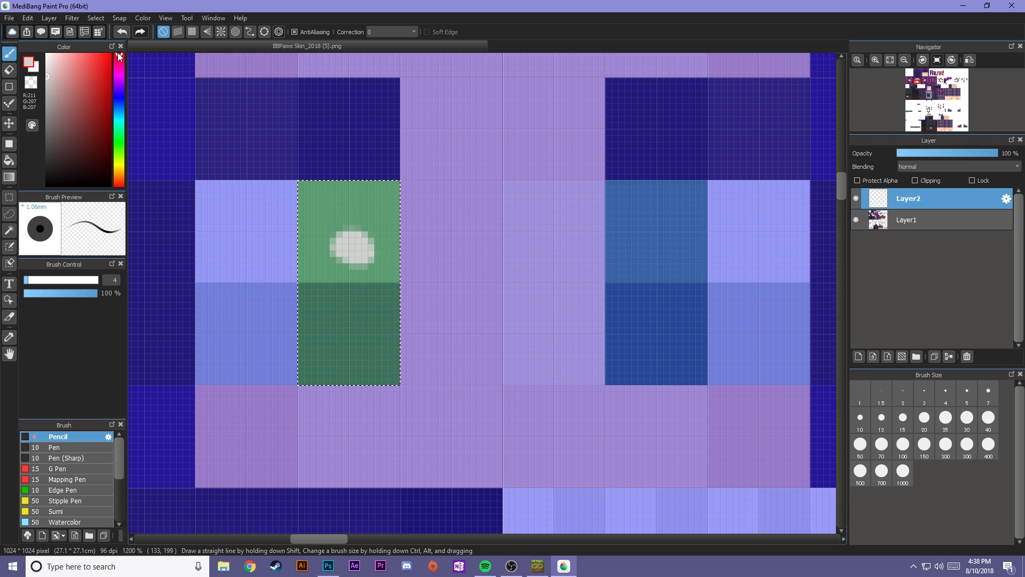
{"action": "left_click_drag", "start_coordinate": [104, 65], "coordinate": [111, 52]}
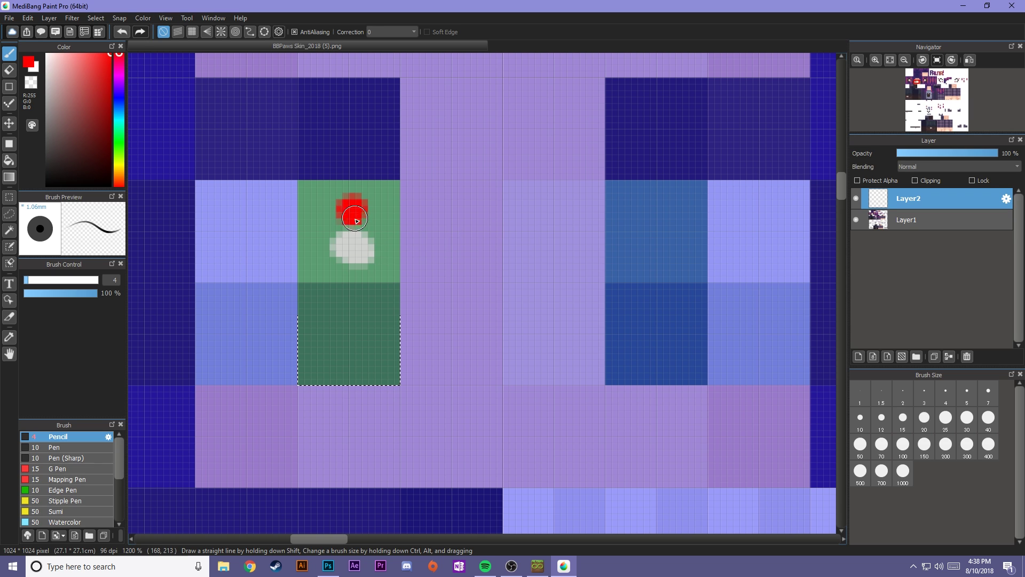
{"action": "left_click", "coordinate": [54, 297]}
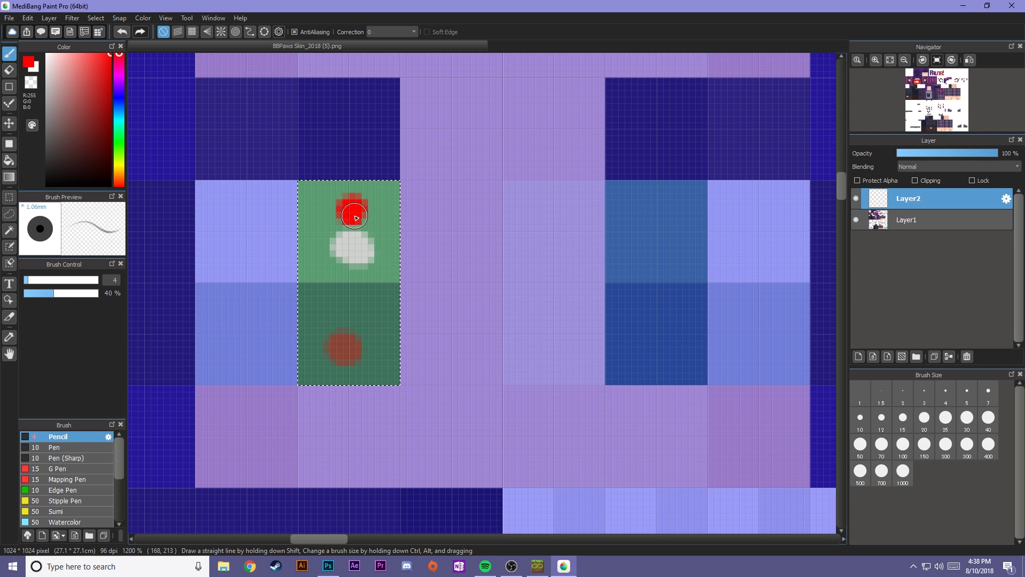
Step: Erase the test dabs inside the eye area and drop the selection
{"action": "key", "text": "Delete"}
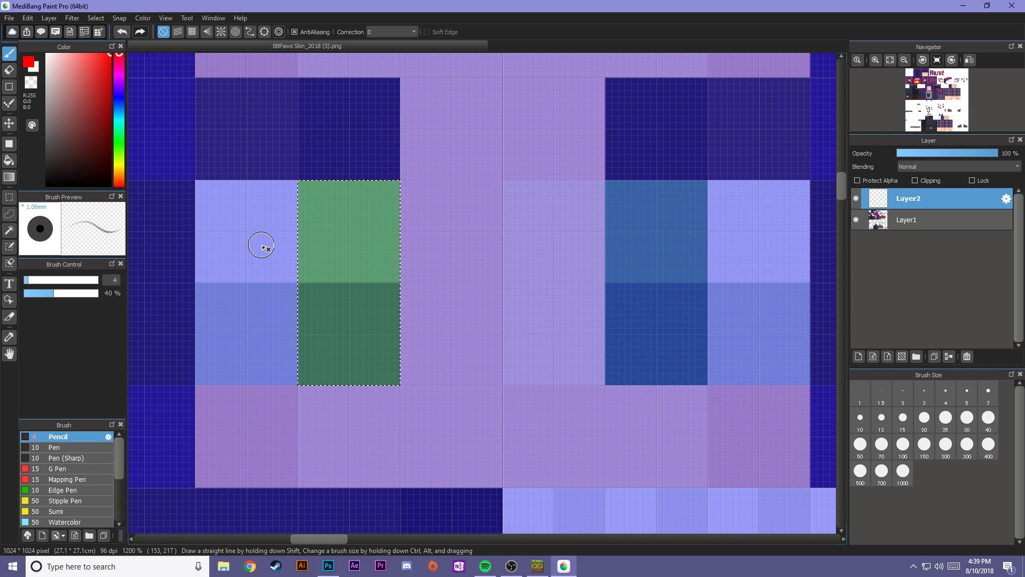
{"action": "key", "text": "ctrl+d"}
{"action": "key", "text": "m"}
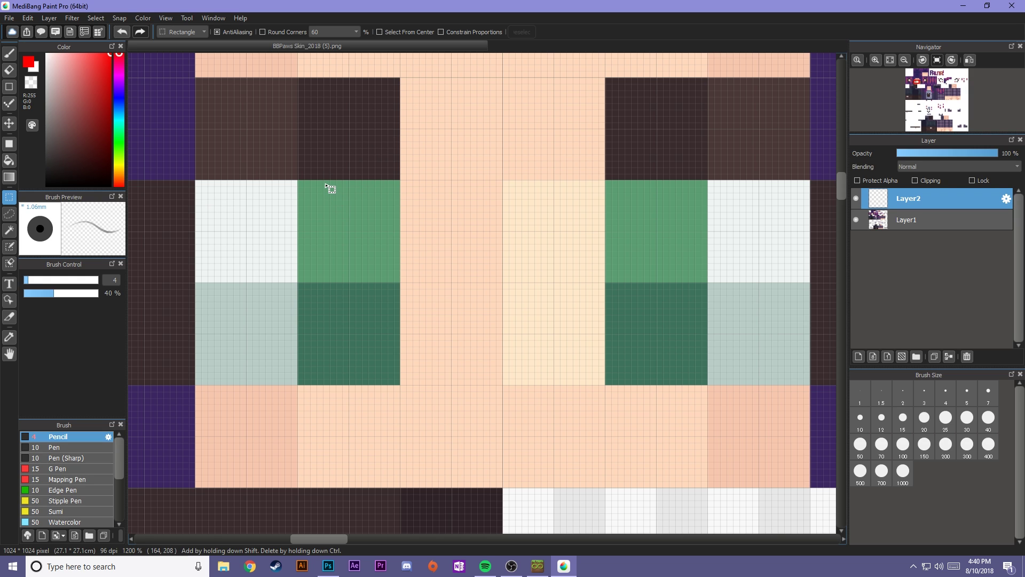
Step: Select the left eye's narrow inner column and darken the sampled eye green to R36, G73, B57
{"action": "left_click_drag", "start_coordinate": [325, 184], "coordinate": [374, 362]}
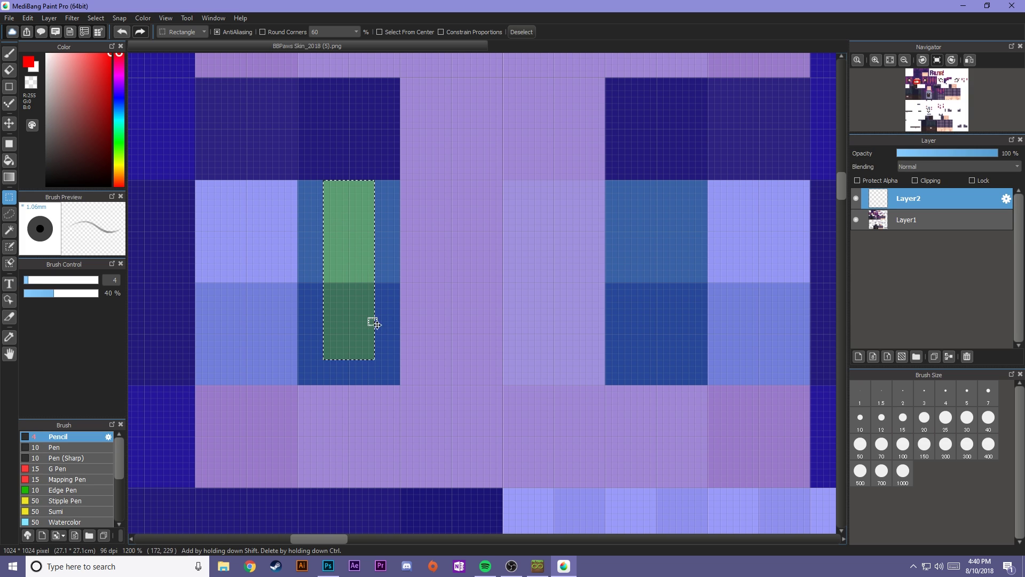
{"action": "left_click", "coordinate": [353, 323], "text": "alt"}
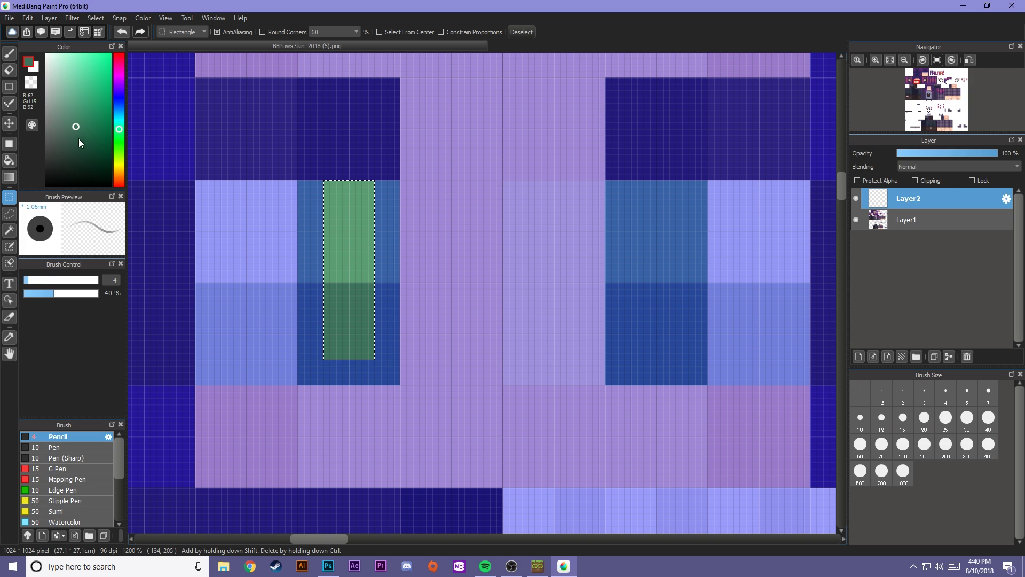
{"action": "left_click_drag", "start_coordinate": [76, 129], "coordinate": [78, 149]}
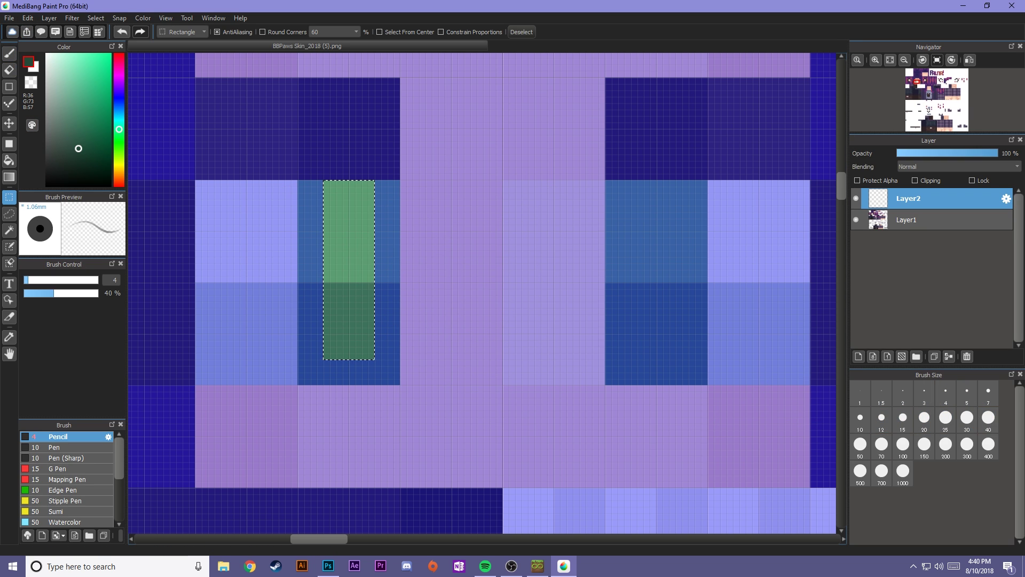
Step: Paint dark green across the column's top and lighter green into its lower middle
{"action": "left_click", "coordinate": [11, 54]}
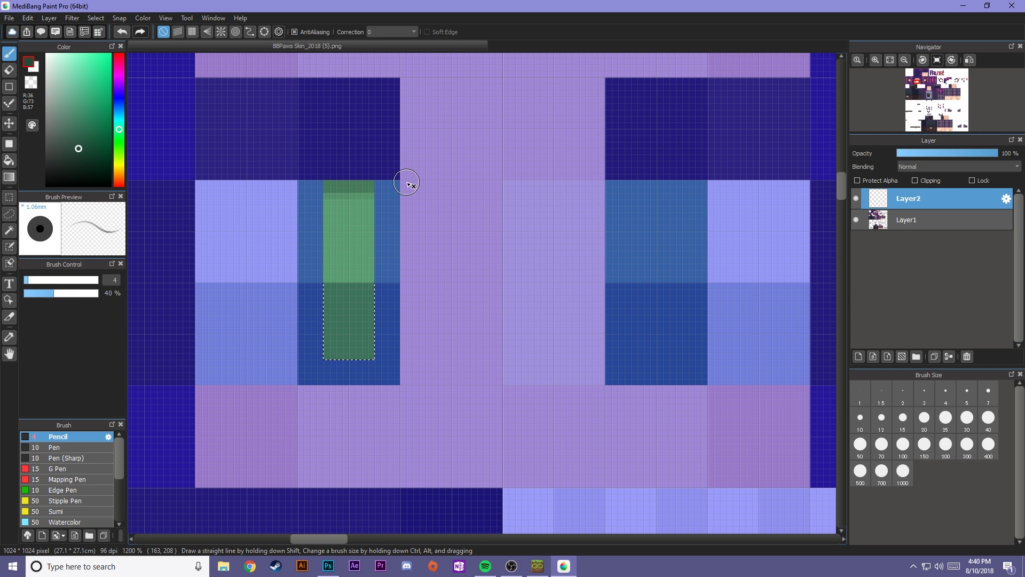
{"action": "left_click_drag", "start_coordinate": [382, 222], "coordinate": [398, 251]}
{"action": "left_click_drag", "start_coordinate": [42, 293], "coordinate": [239, 291]}
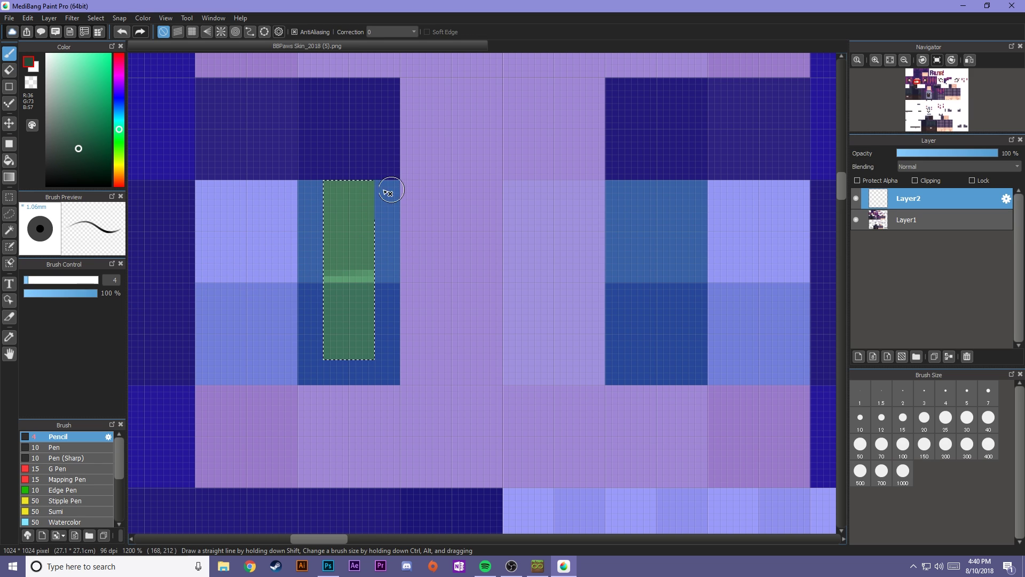
{"action": "left_click_drag", "start_coordinate": [319, 259], "coordinate": [347, 298]}
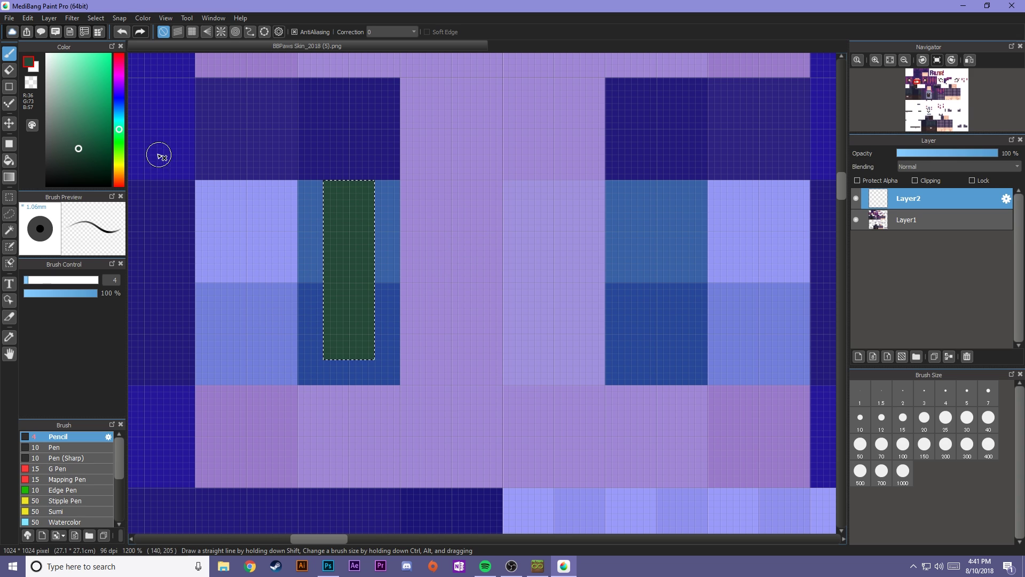
{"action": "left_click", "coordinate": [79, 139]}
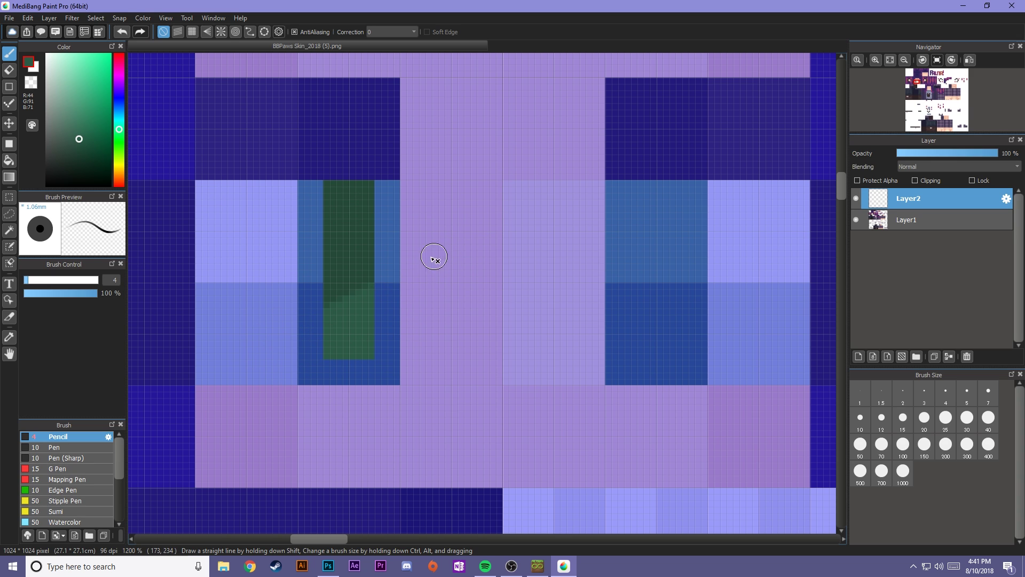
{"action": "left_click_drag", "start_coordinate": [435, 259], "coordinate": [380, 305]}
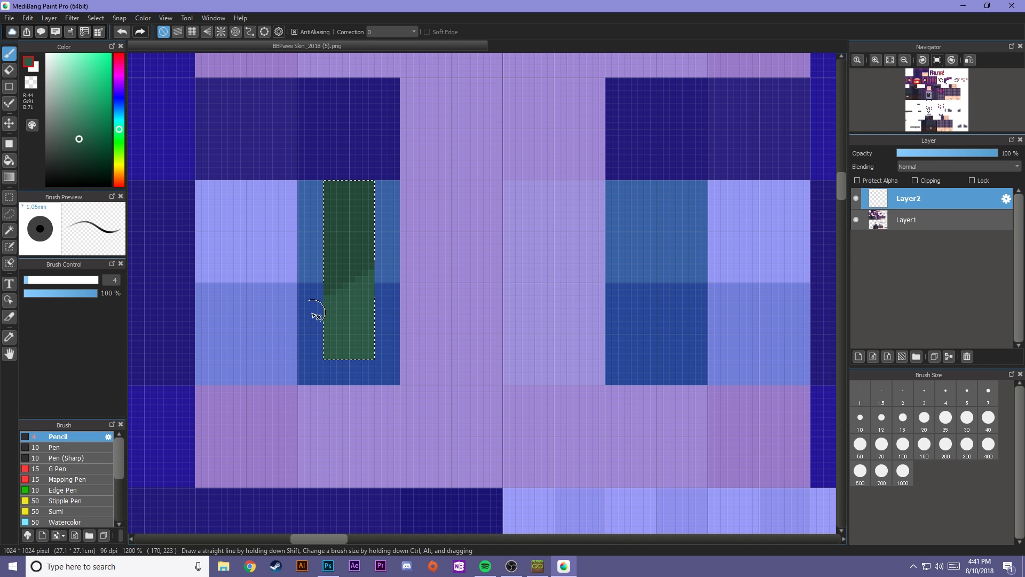
{"action": "scroll", "coordinate": [448, 268], "scroll_direction": "down", "scroll_amount": 8}
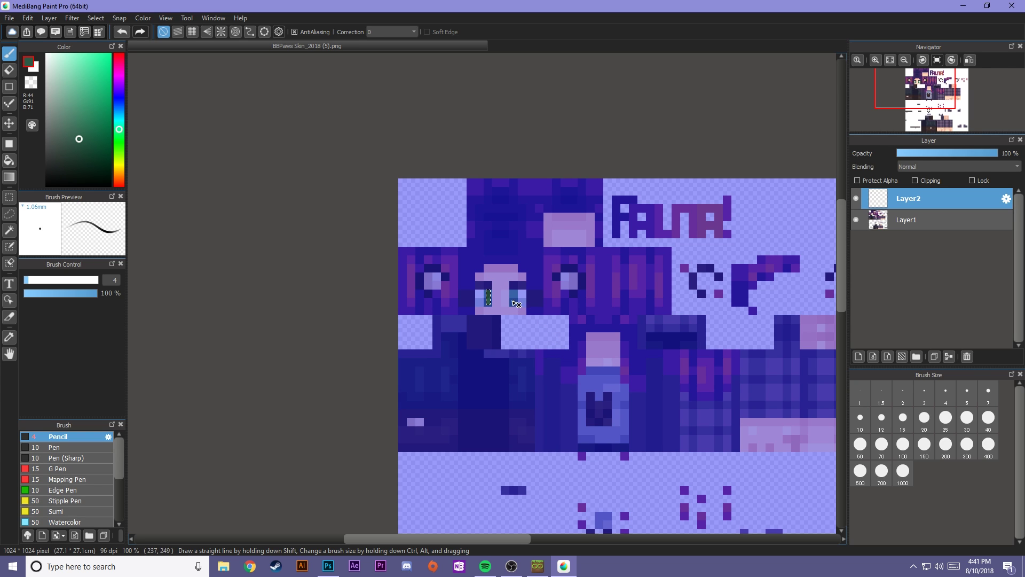
Step: Restore the darker top shading and even out the column's lower part with green R54, G111, B88
{"action": "key", "text": "ctrl+d"}
{"action": "key", "text": "x"}
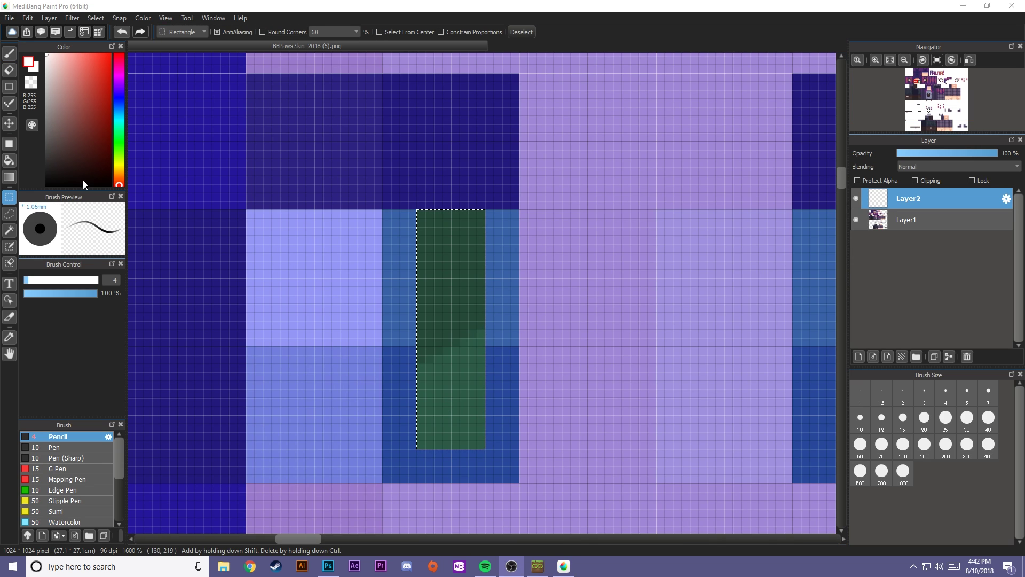
{"action": "left_click", "coordinate": [458, 275], "text": "alt"}
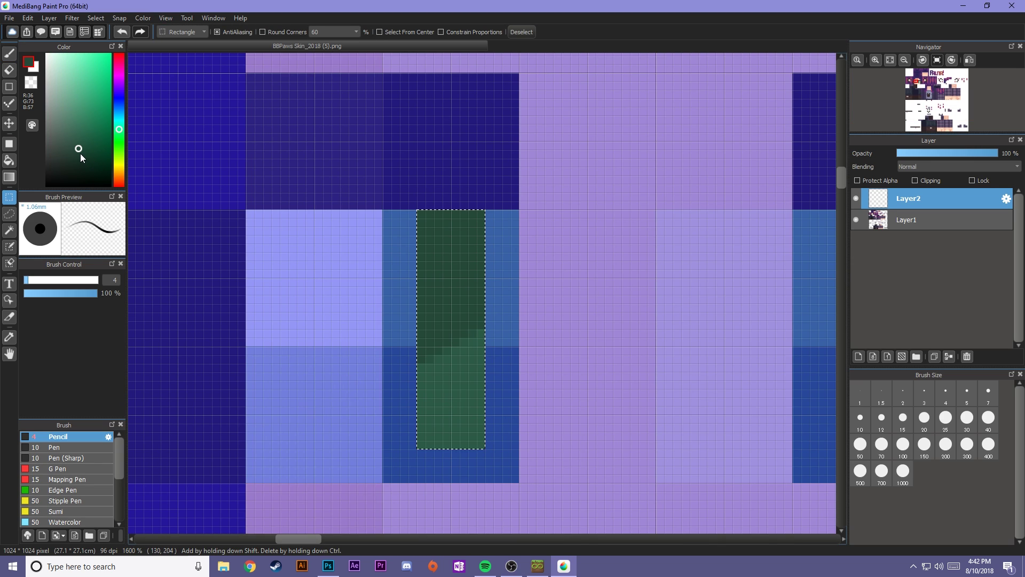
{"action": "left_click", "coordinate": [80, 157]}
{"action": "key", "text": "b"}
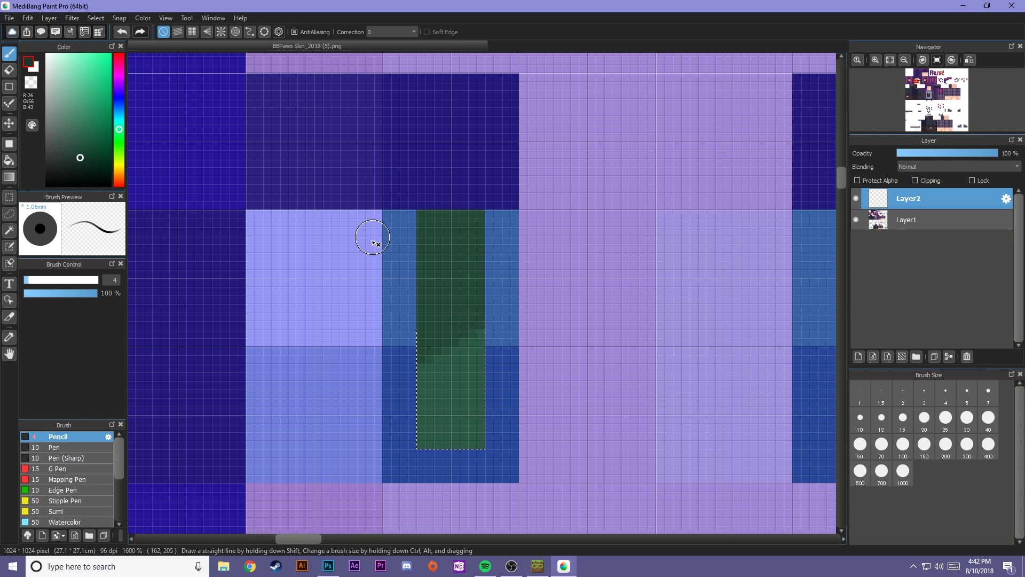
{"action": "key", "text": "ctrl+z"}
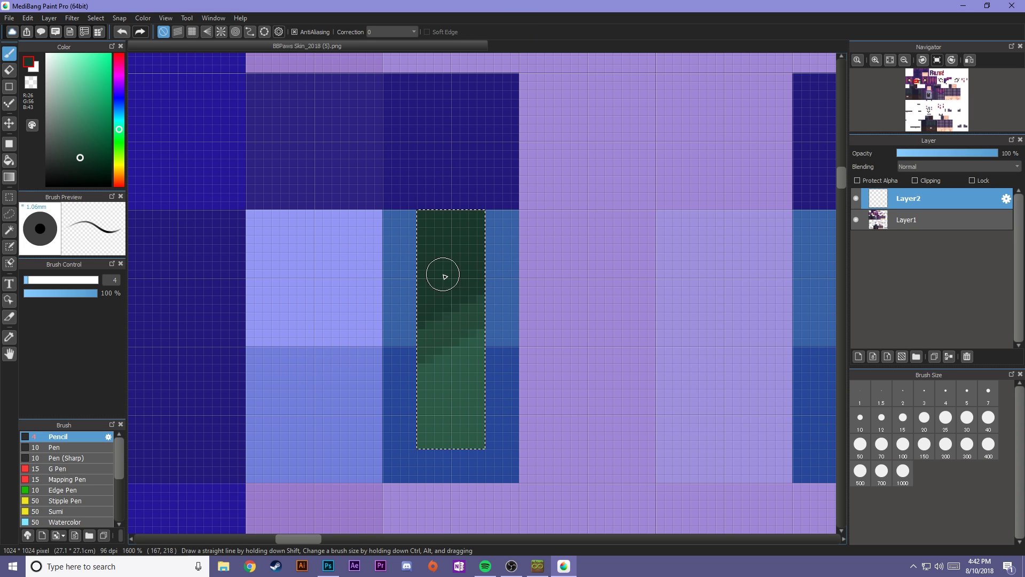
{"action": "left_click", "coordinate": [453, 404], "text": "alt"}
{"action": "key", "text": "ctrl+d"}
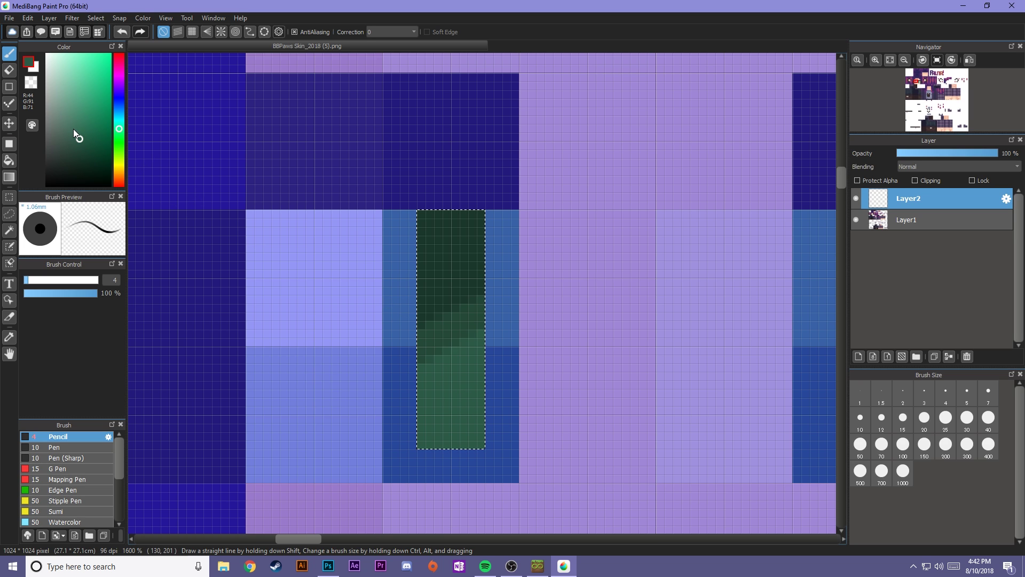
{"action": "left_click", "coordinate": [79, 129]}
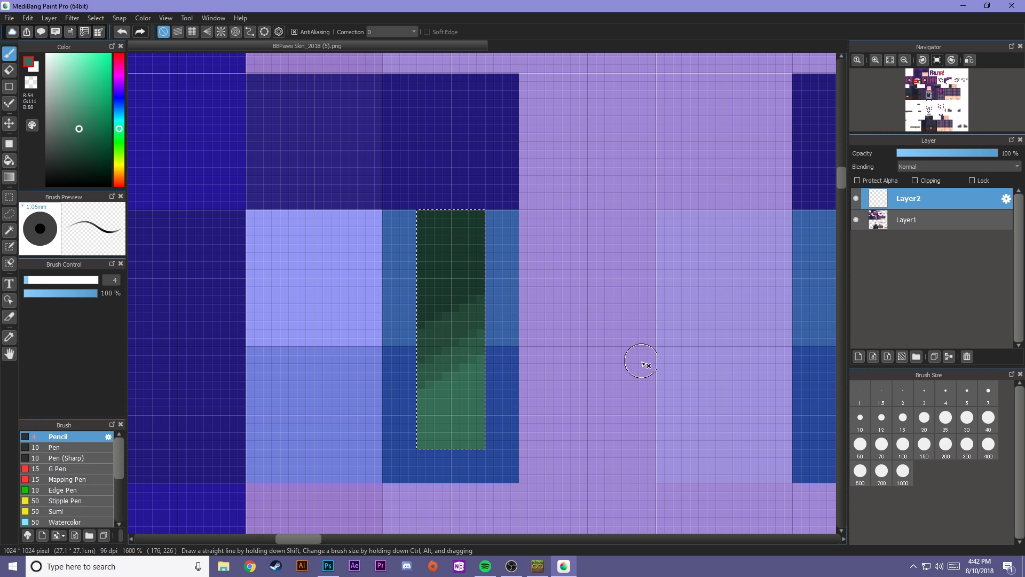
{"action": "mouse_move", "coordinate": [542, 379]}
{"action": "left_mouse_down"}
{"action": "mouse_move", "coordinate": [441, 384]}
{"action": "mouse_move", "coordinate": [524, 315]}
{"action": "left_mouse_up"}
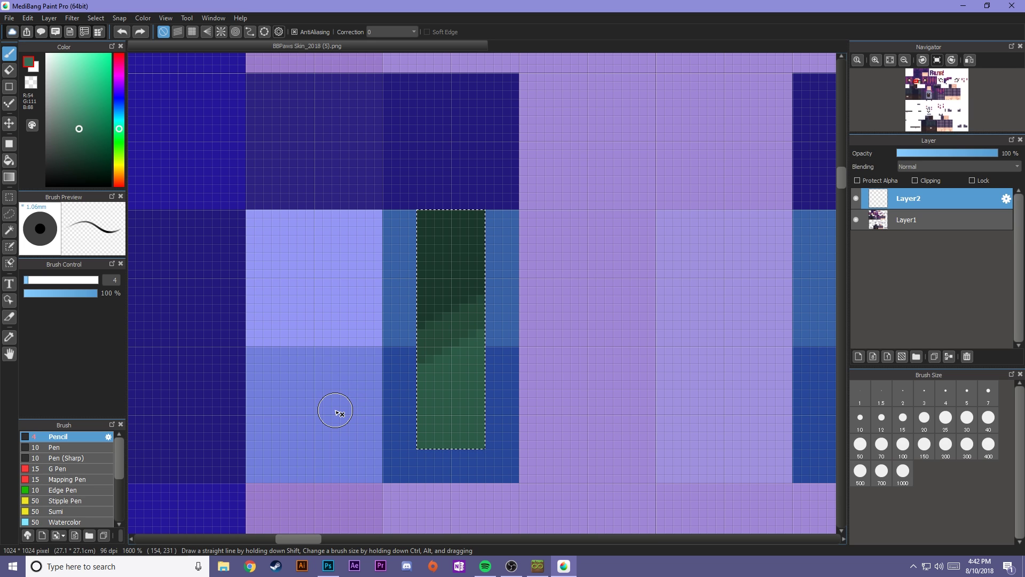
Step: Select the left eye's U-shaped iris, excluding the inner column and its top row
{"action": "left_click", "coordinate": [9, 197]}
{"action": "left_click_drag", "start_coordinate": [383, 210], "coordinate": [519, 483]}
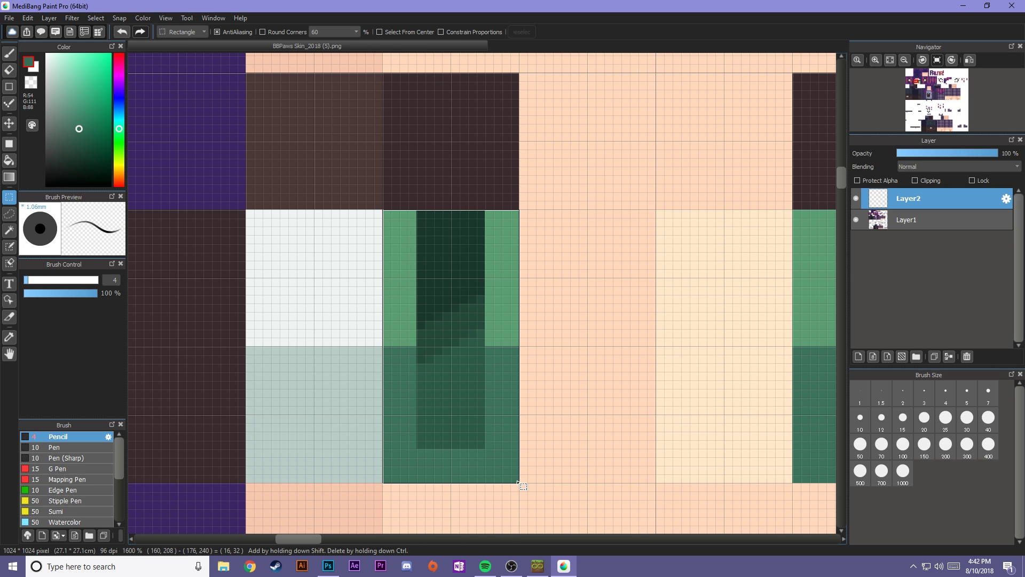
{"action": "left_click_drag", "start_coordinate": [520, 485], "coordinate": [520, 482]}
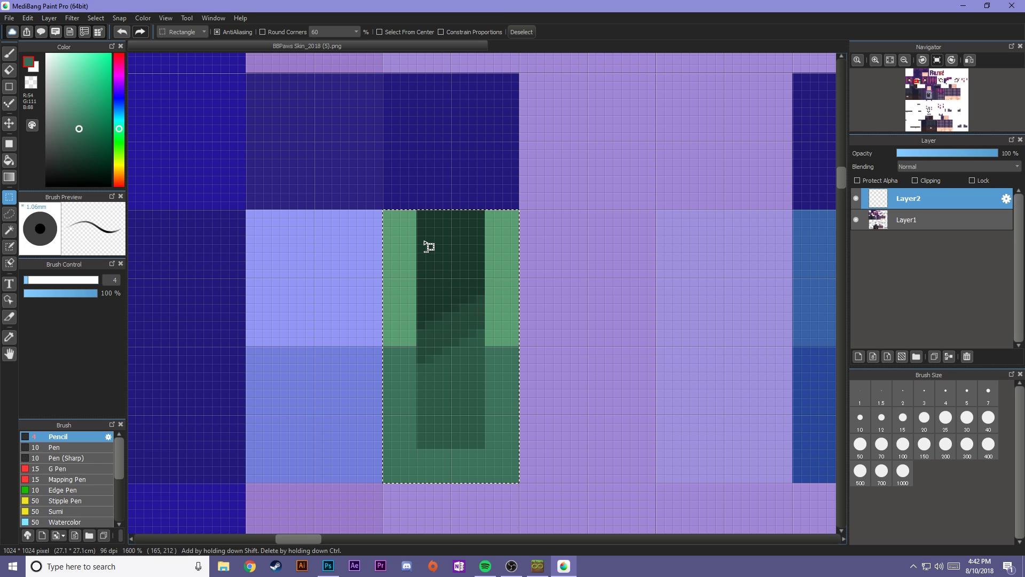
{"action": "left_click_drag", "start_coordinate": [423, 216], "coordinate": [457, 345]}
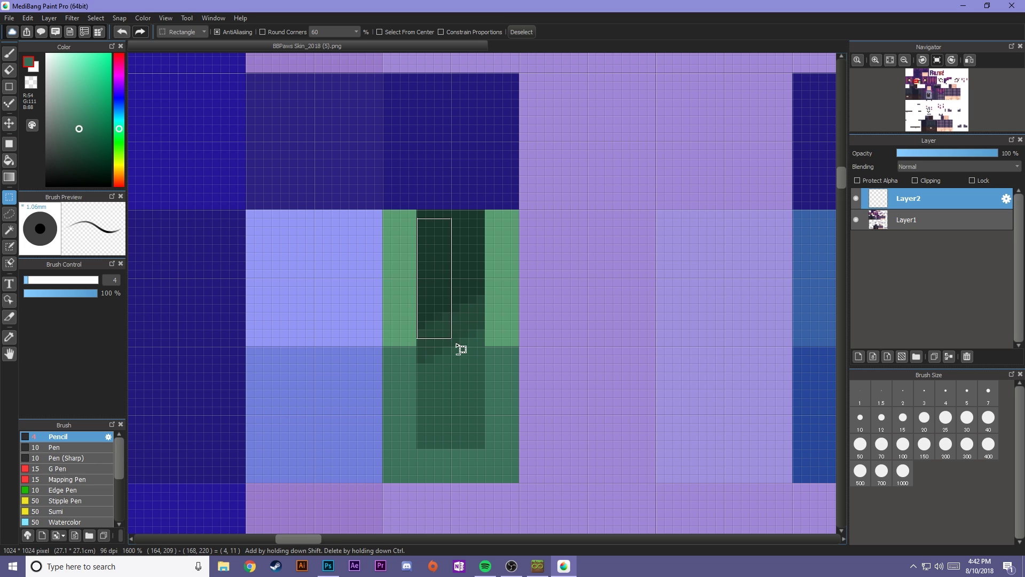
{"action": "left_click_drag", "start_coordinate": [487, 452], "coordinate": [485, 451]}
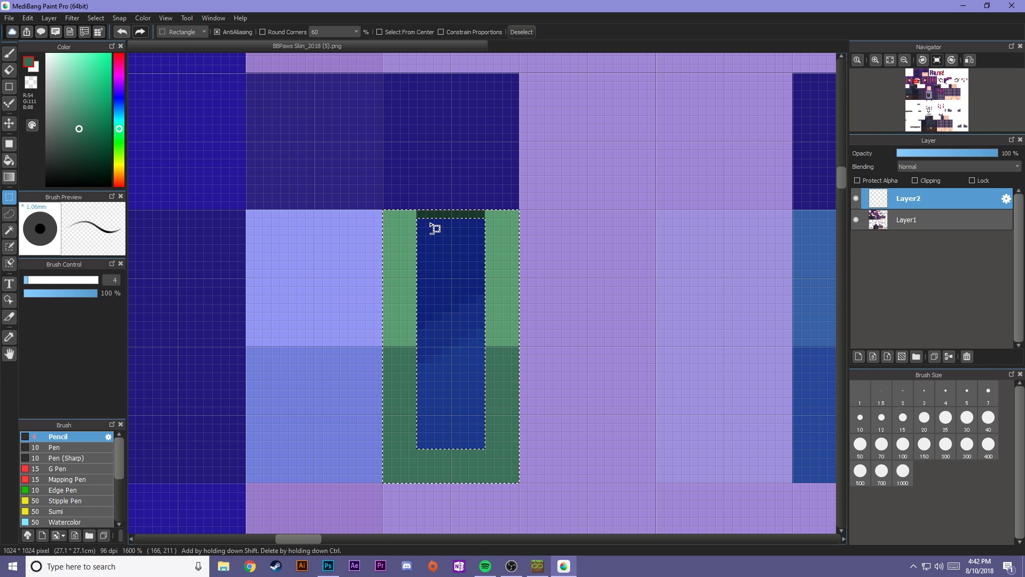
{"action": "left_click_drag", "start_coordinate": [425, 215], "coordinate": [485, 219]}
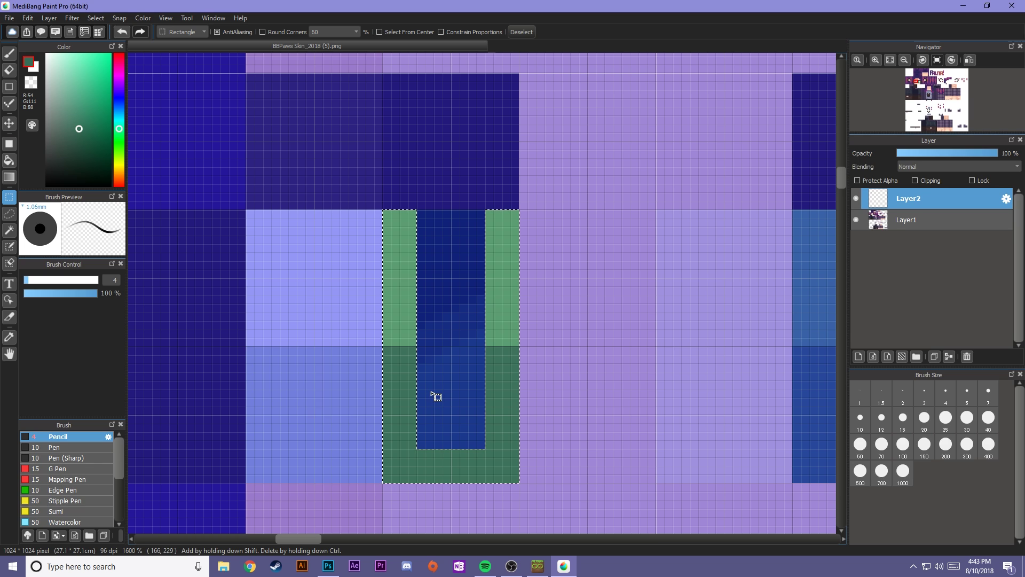
Step: Darken the sampled ring green and paint the tops of both iris columns
{"action": "key", "text": "i"}
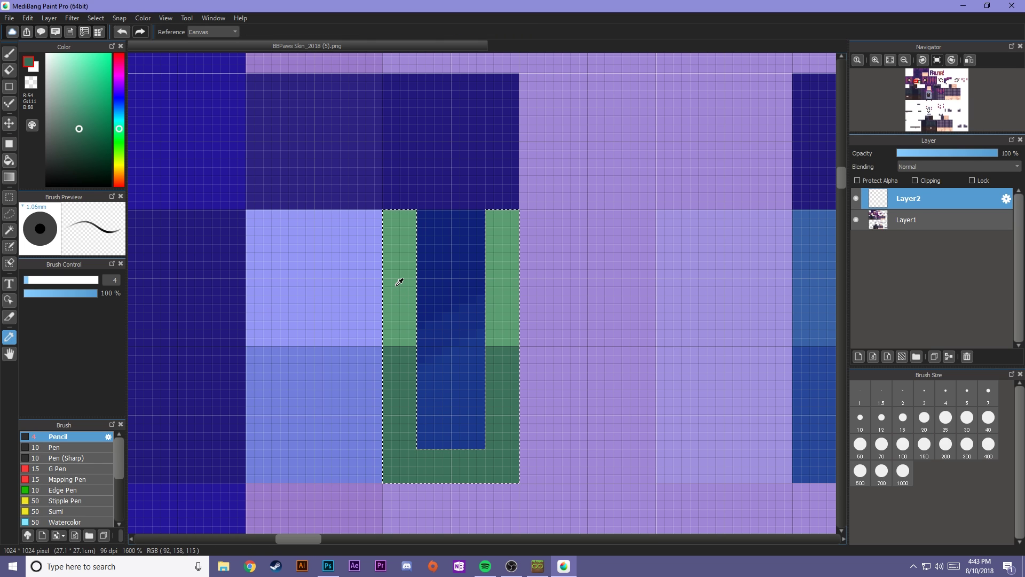
{"action": "left_click", "coordinate": [400, 282]}
{"action": "key", "text": "b"}
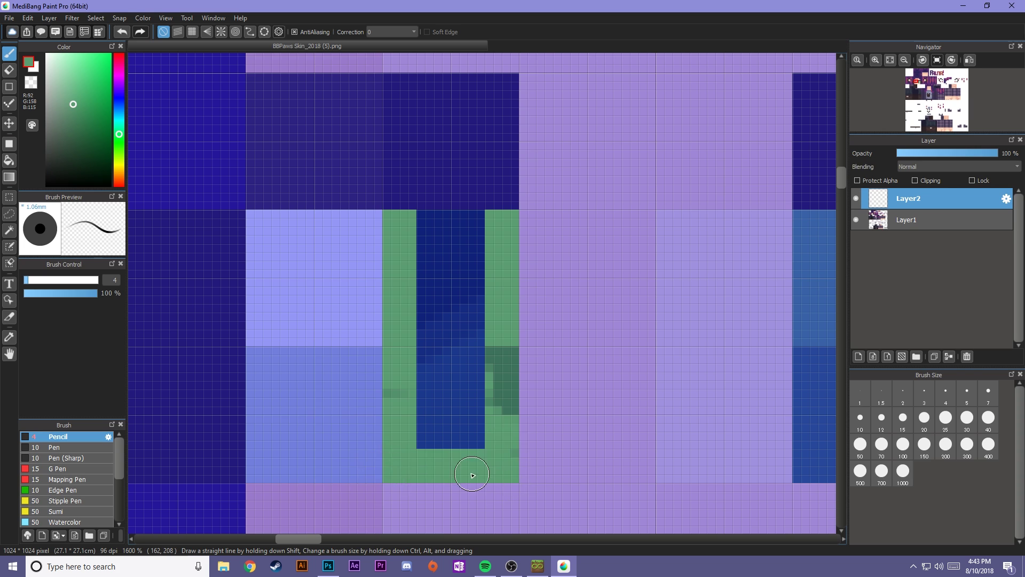
{"action": "left_click_drag", "start_coordinate": [73, 113], "coordinate": [73, 126]}
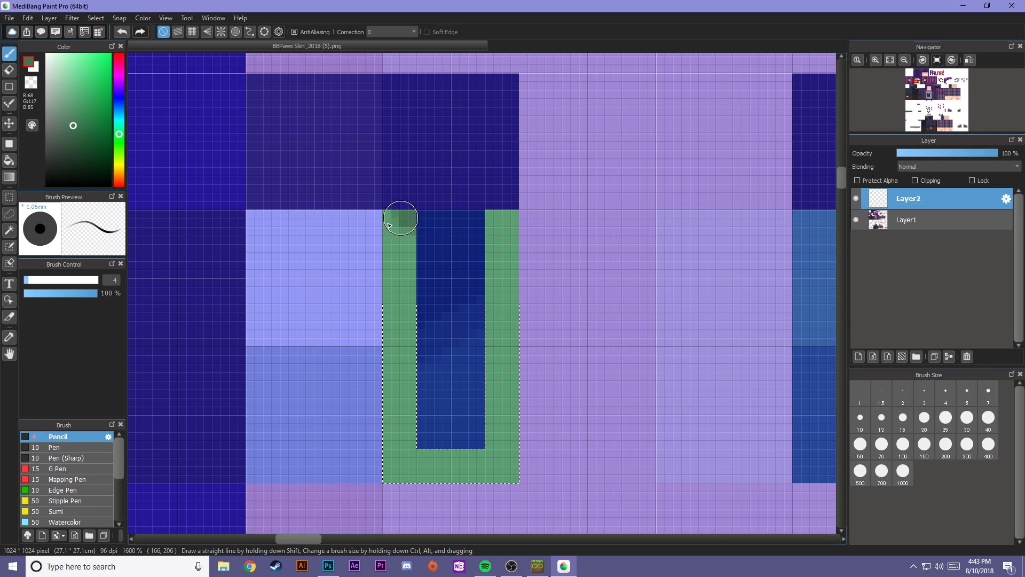
{"action": "left_click_drag", "start_coordinate": [390, 226], "coordinate": [494, 281]}
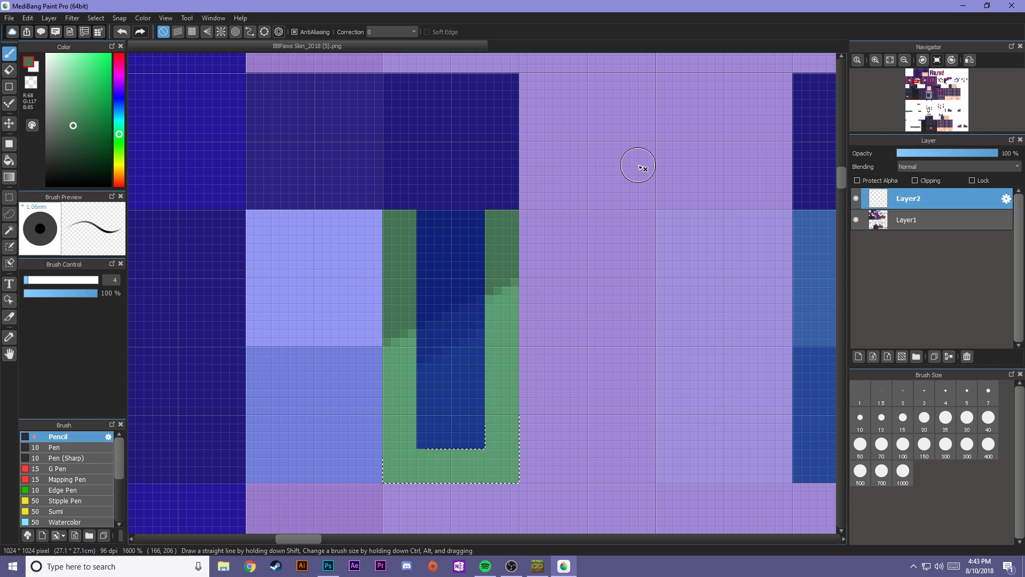
{"action": "key", "text": "ctrl+d"}
Step: Add stepped dark-green staircases to the iris's bottom-right and bottom-left corners
{"action": "left_click", "coordinate": [74, 133]}
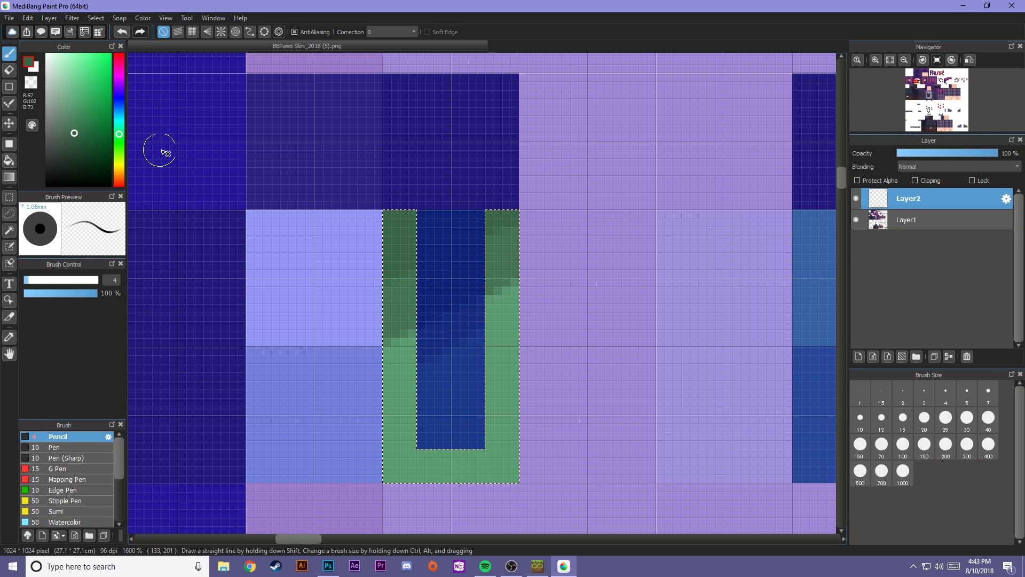
{"action": "left_click", "coordinate": [395, 285], "text": "alt"}
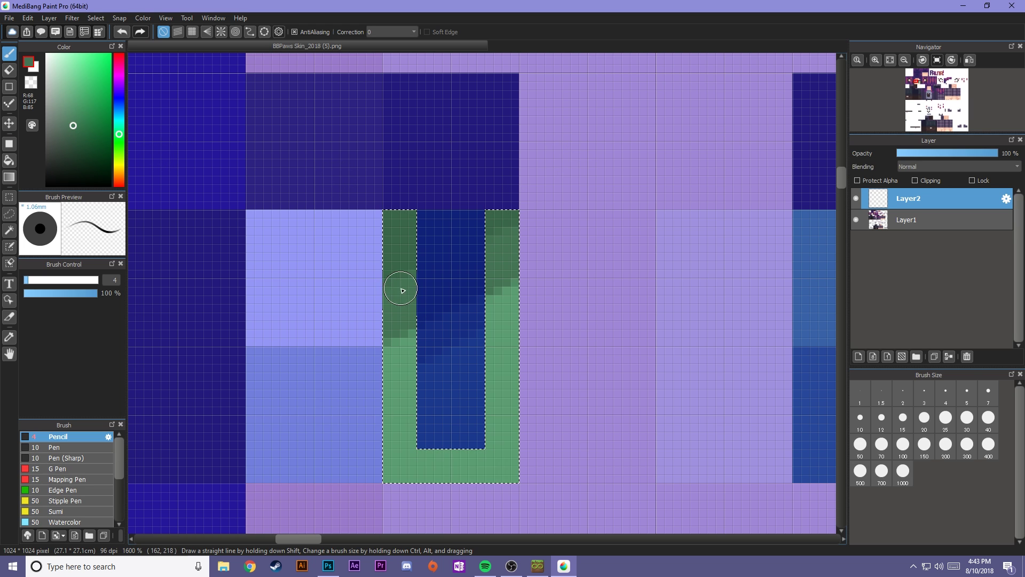
{"action": "left_click_drag", "start_coordinate": [422, 494], "coordinate": [533, 446]}
{"action": "left_click_drag", "start_coordinate": [422, 467], "coordinate": [394, 499]}
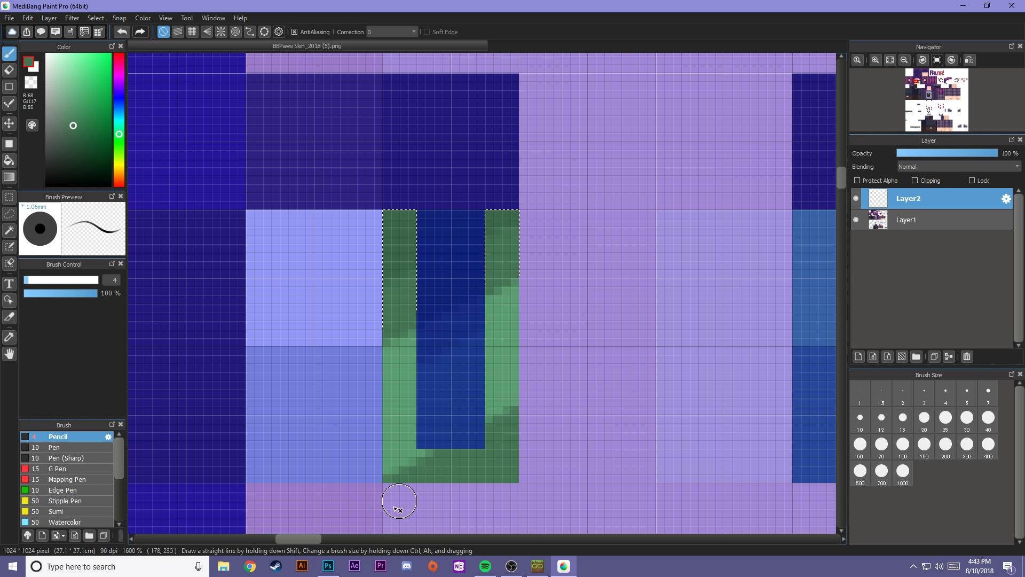
Step: Sample the iris green and pick a slightly lighter green for highlights
{"action": "left_click", "coordinate": [396, 378], "text": "alt"}
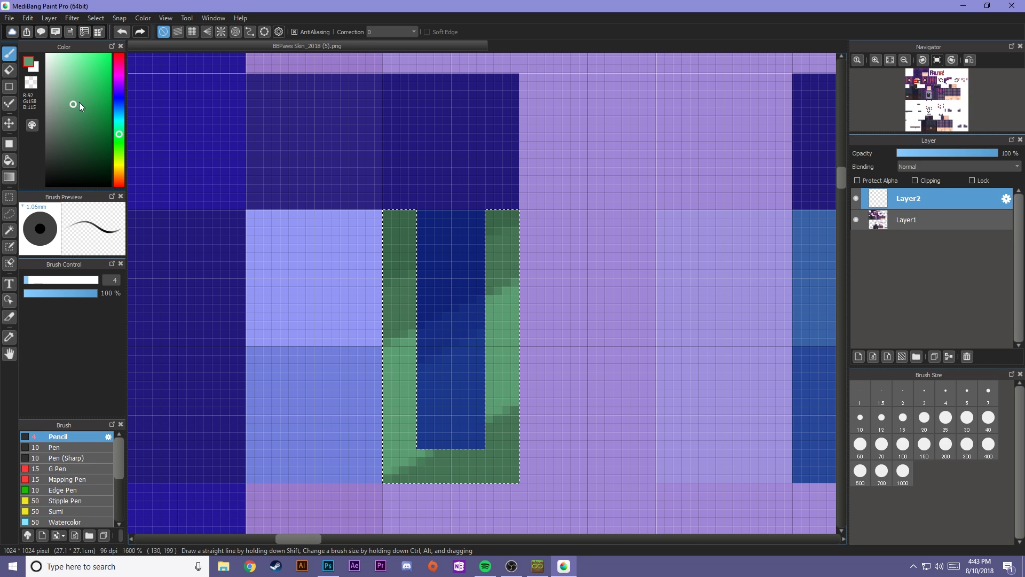
{"action": "left_click", "coordinate": [68, 95]}
{"action": "left_click", "coordinate": [66, 91]}
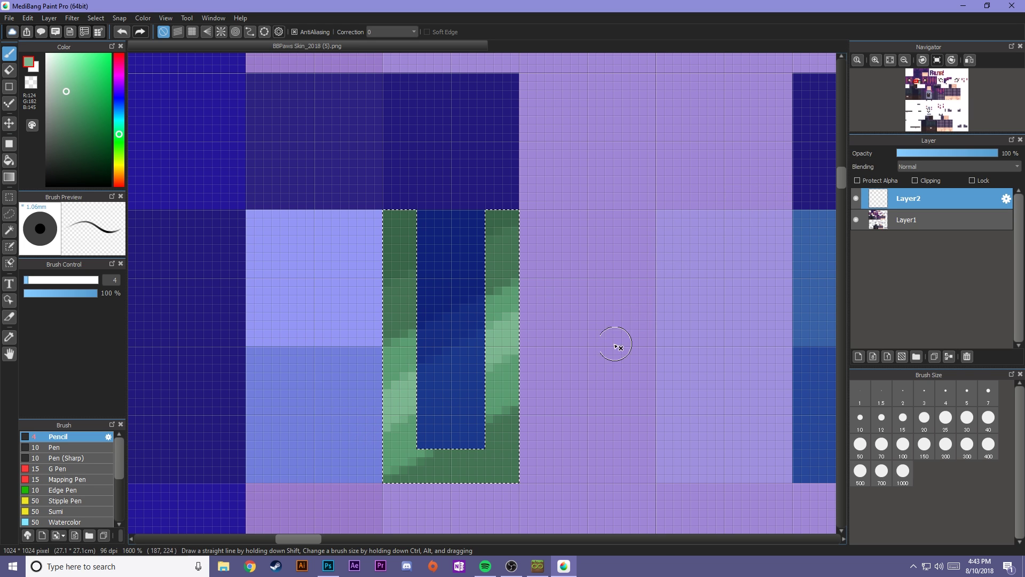
Step: Clear the selection and zoom in close on the left eye's iris
{"action": "key", "text": "ctrl+z"}
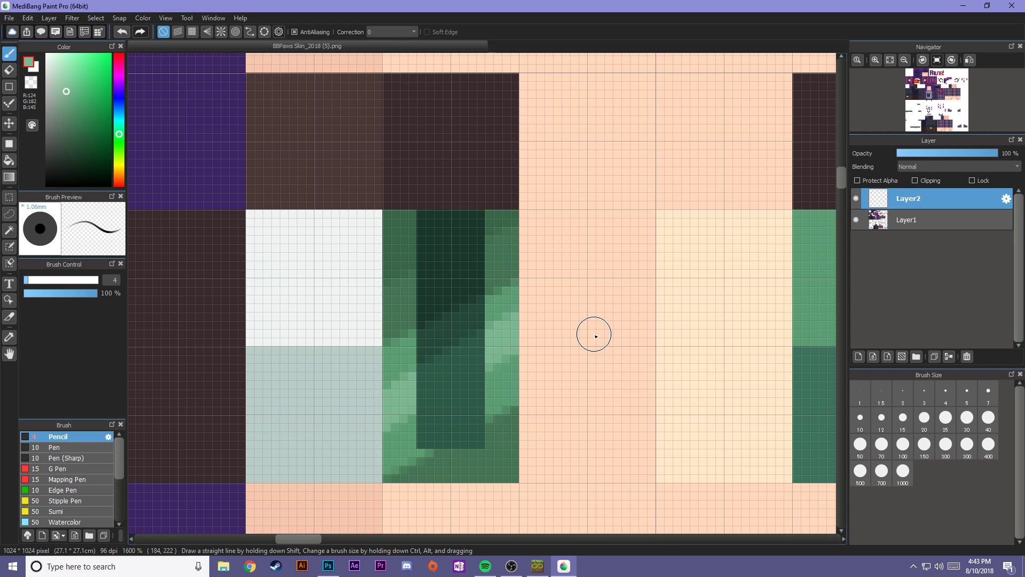
{"action": "scroll", "coordinate": [605, 346], "scroll_direction": "up", "scroll_amount": 1}
{"action": "scroll", "coordinate": [597, 344], "scroll_direction": "down", "scroll_amount": 1}
{"action": "scroll", "coordinate": [531, 342], "scroll_direction": "down", "scroll_amount": 10}
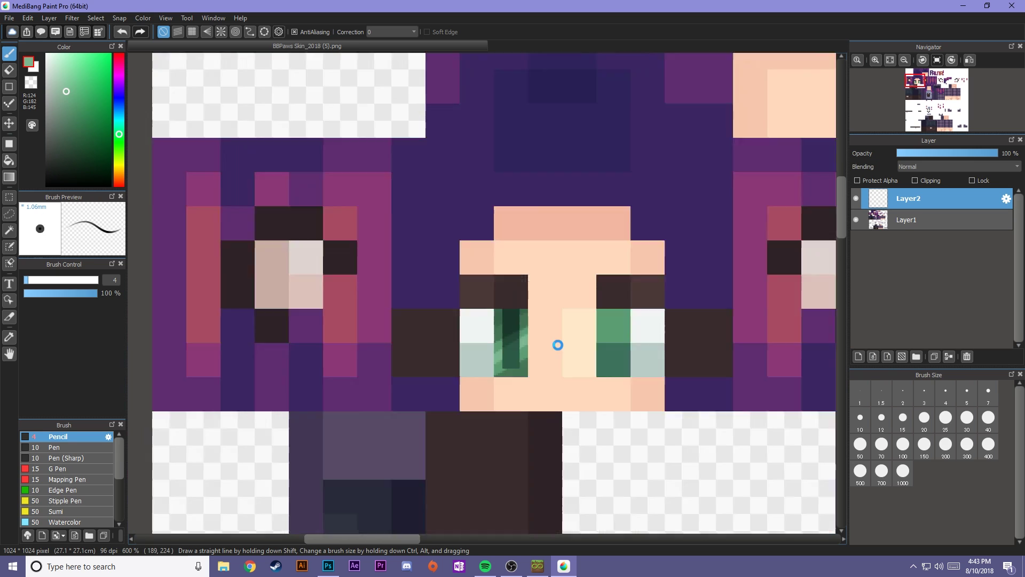
{"action": "scroll", "coordinate": [607, 378], "scroll_direction": "up", "scroll_amount": 1}
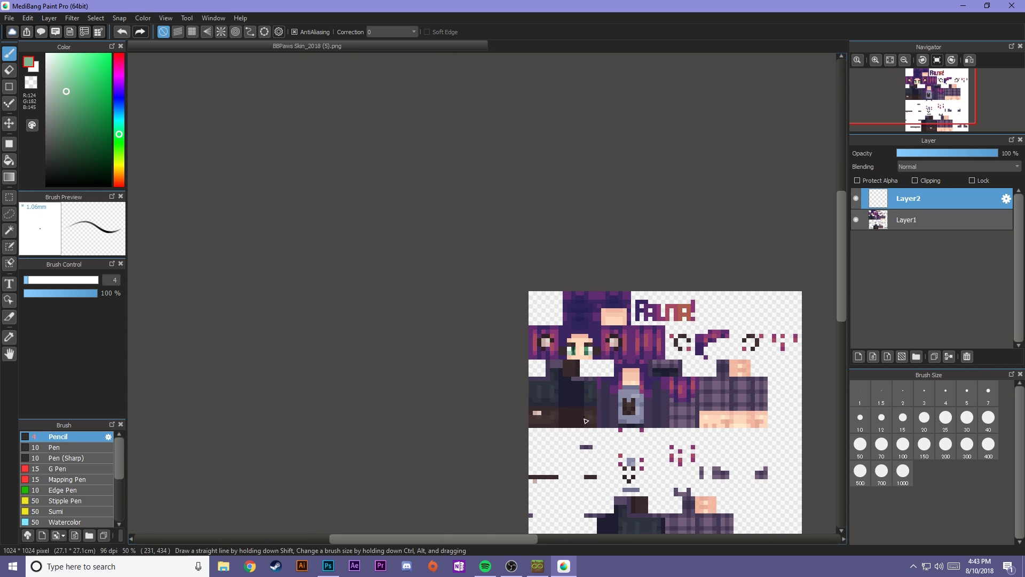
{"action": "scroll", "coordinate": [581, 358], "scroll_direction": "up", "scroll_amount": 8}
{"action": "key", "text": "space"}
{"action": "left_click_drag", "start_coordinate": [377, 192], "coordinate": [520, 235]}
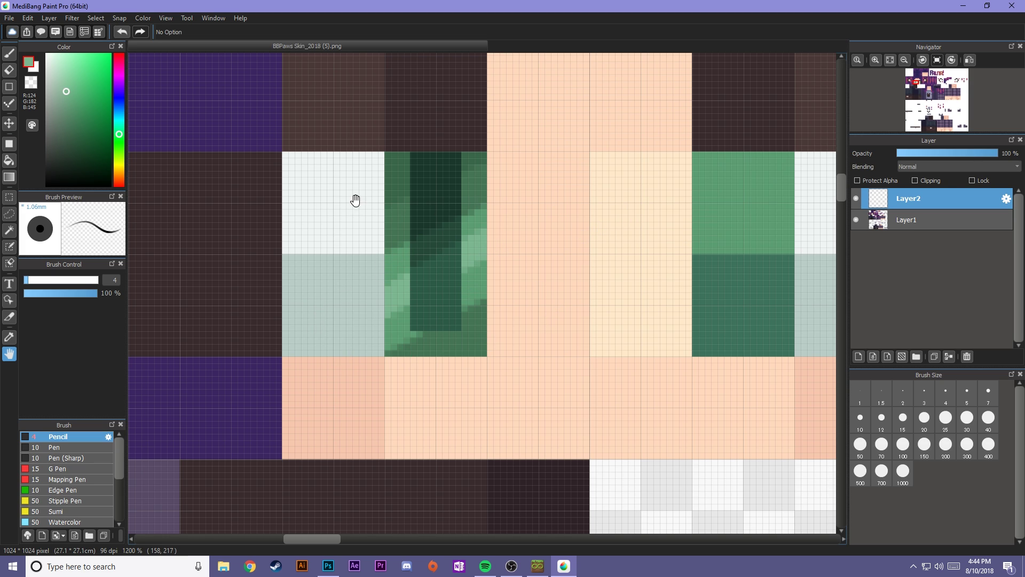
Step: Rectangle-select the pupil, then subtract its interior to leave a thin U-shaped border
{"action": "left_click", "coordinate": [7, 200]}
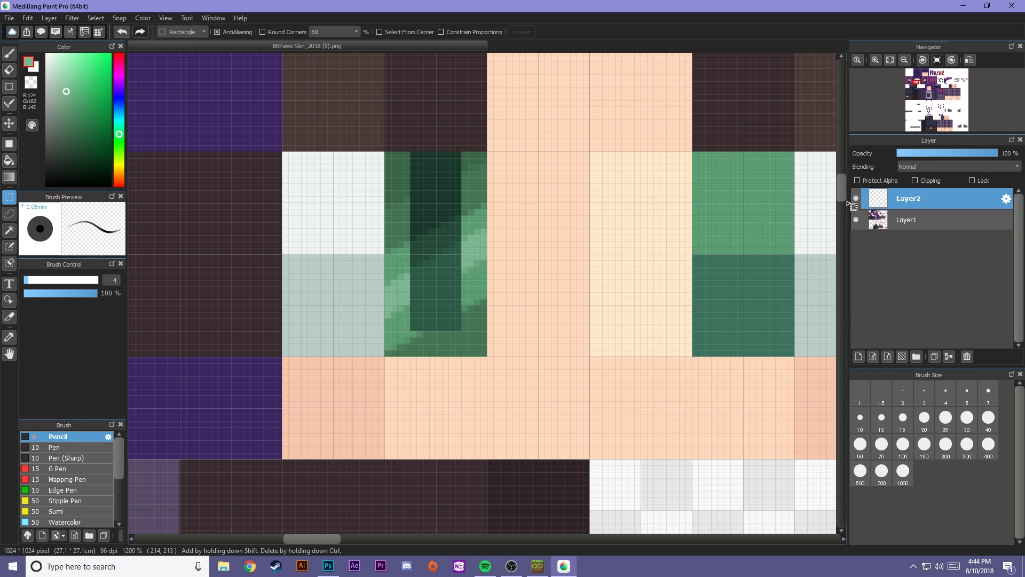
{"action": "scroll", "coordinate": [417, 160], "scroll_direction": "down", "scroll_amount": 1}
{"action": "scroll", "coordinate": [458, 162], "scroll_direction": "up", "scroll_amount": 2}
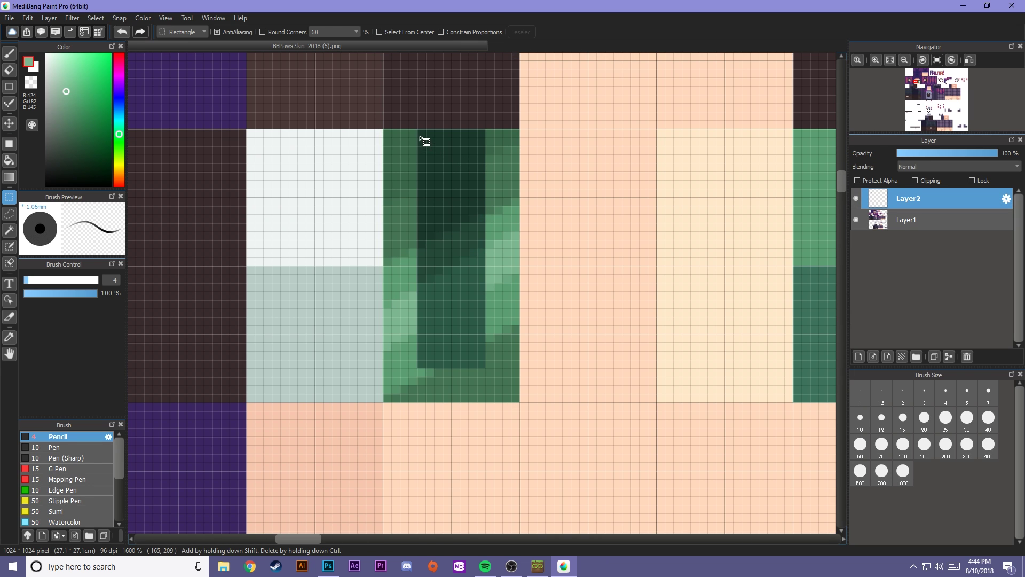
{"action": "left_click_drag", "start_coordinate": [419, 137], "coordinate": [485, 368]}
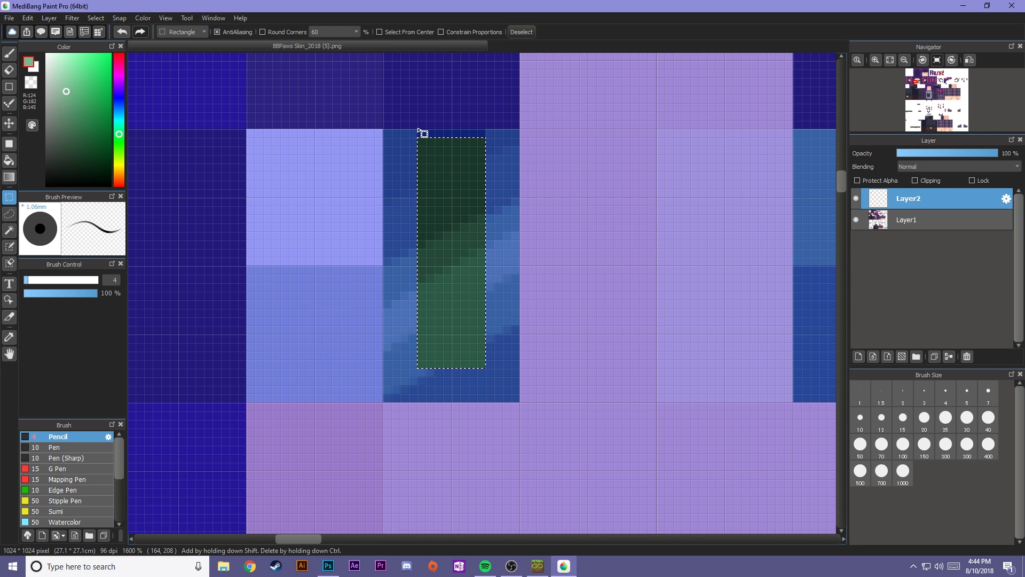
{"action": "left_click_drag", "start_coordinate": [418, 129], "coordinate": [494, 319]}
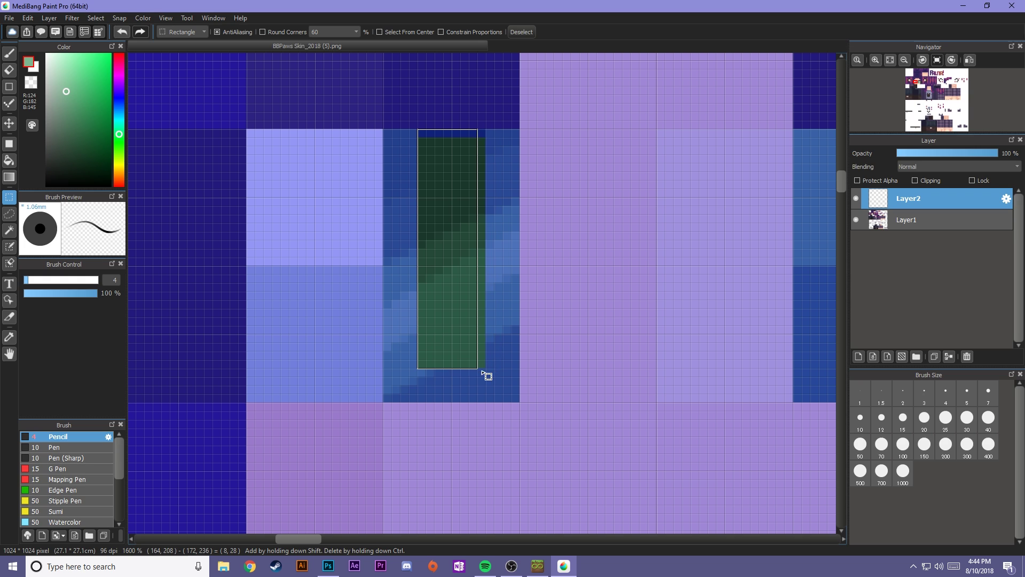
{"action": "left_click_drag", "start_coordinate": [488, 369], "coordinate": [487, 369]}
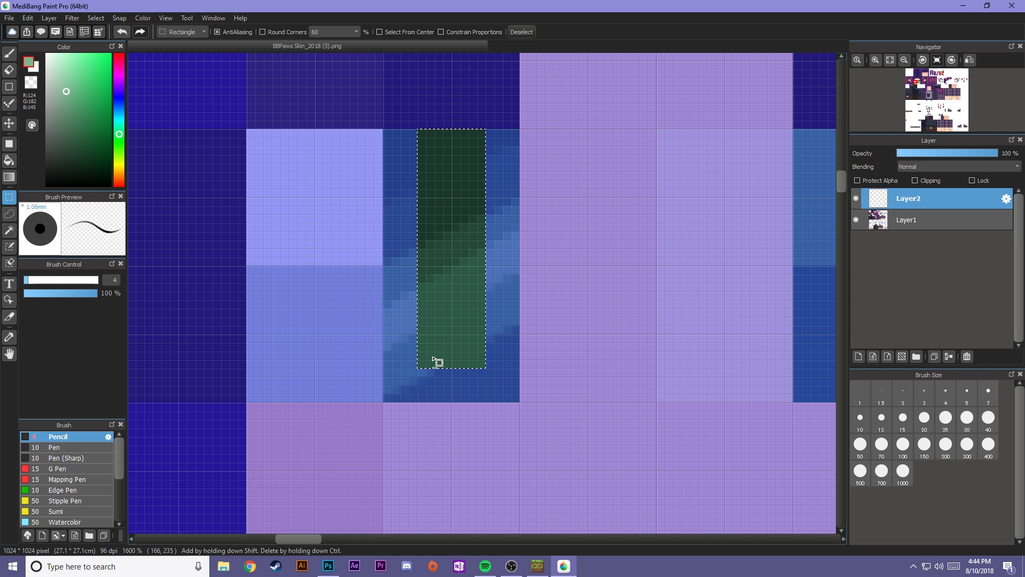
{"action": "left_click_drag", "start_coordinate": [434, 359], "coordinate": [470, 198]}
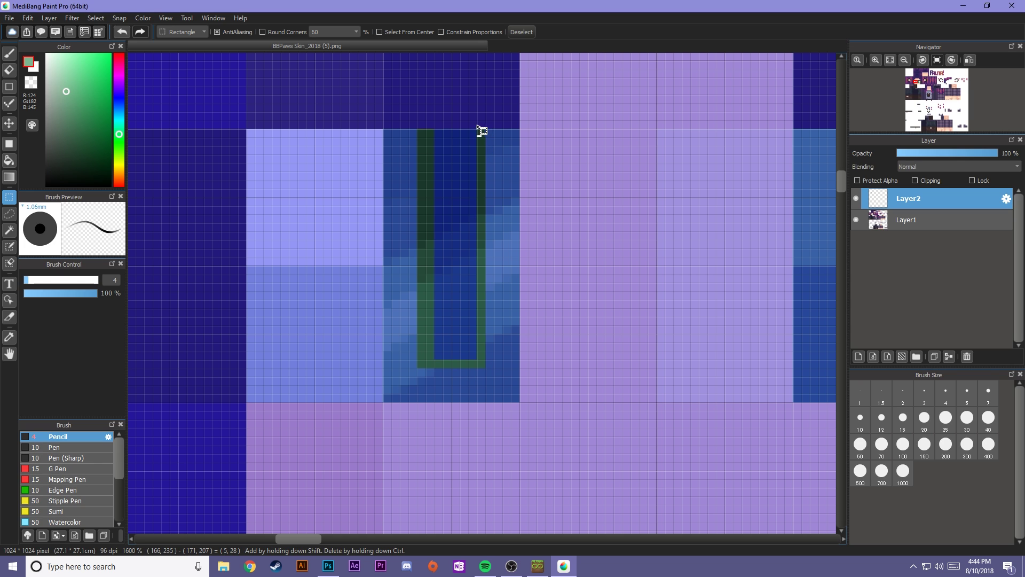
{"action": "left_click_drag", "start_coordinate": [482, 130], "coordinate": [454, 247]}
{"action": "left_click_drag", "start_coordinate": [430, 362], "coordinate": [436, 365]}
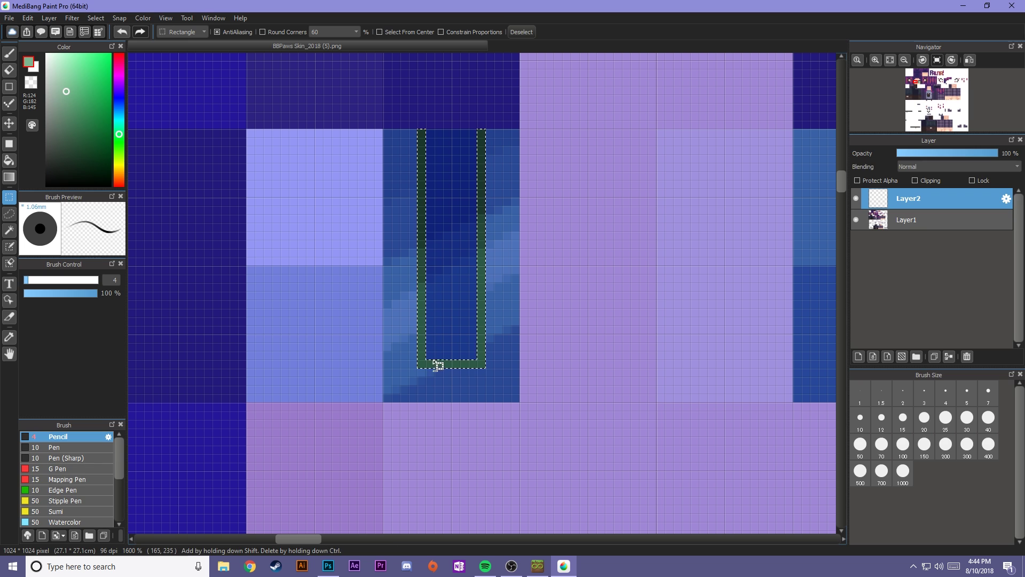
Step: Paint the pupil border near-black at 40% brush opacity, then deselect
{"action": "left_click", "coordinate": [8, 54]}
{"action": "left_click_drag", "start_coordinate": [69, 130], "coordinate": [68, 178]}
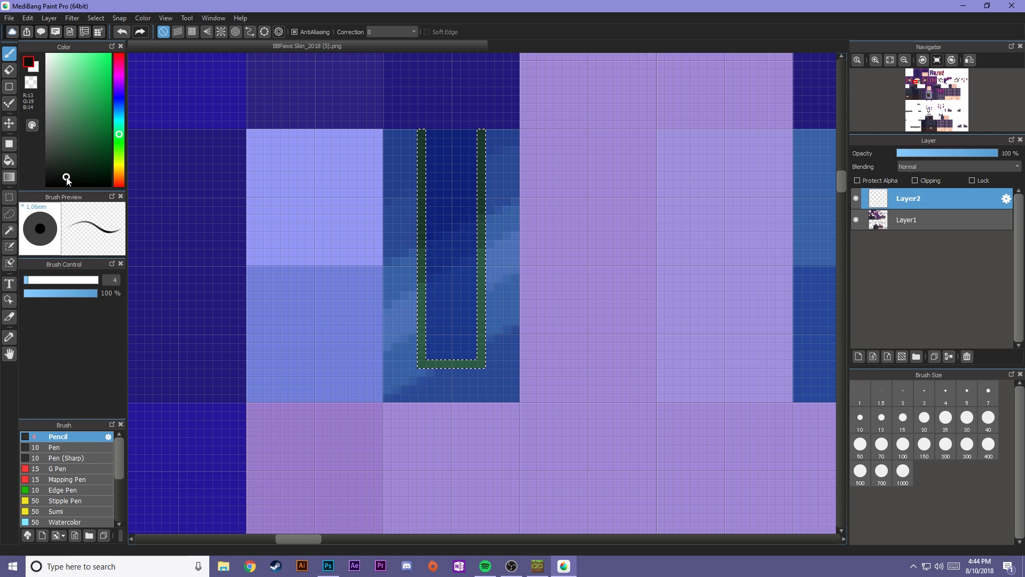
{"action": "left_click_drag", "start_coordinate": [91, 296], "coordinate": [53, 297]}
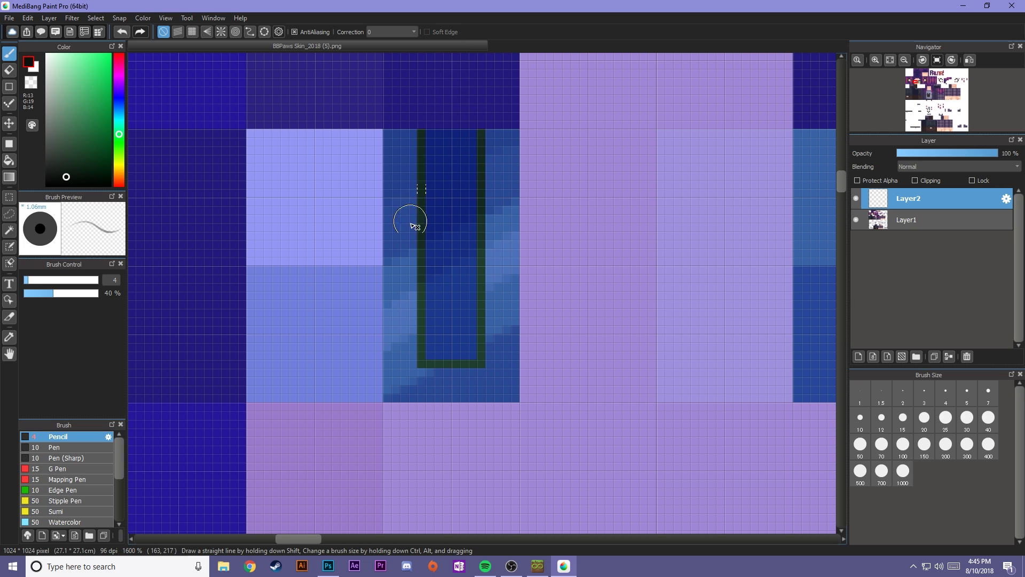
{"action": "left_click", "coordinate": [393, 245], "text": "ctrl"}
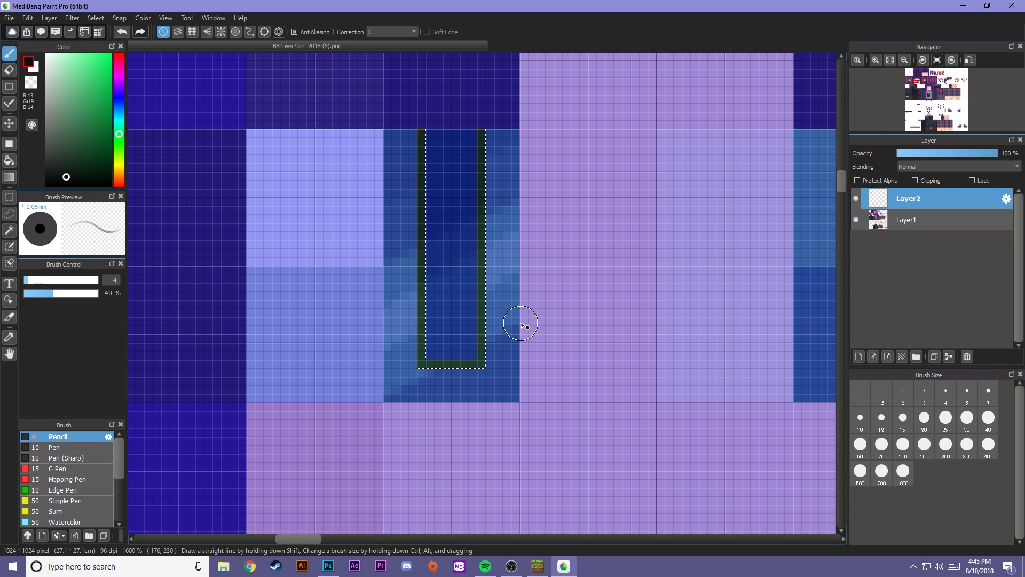
{"action": "key", "text": "ctrl+z"}
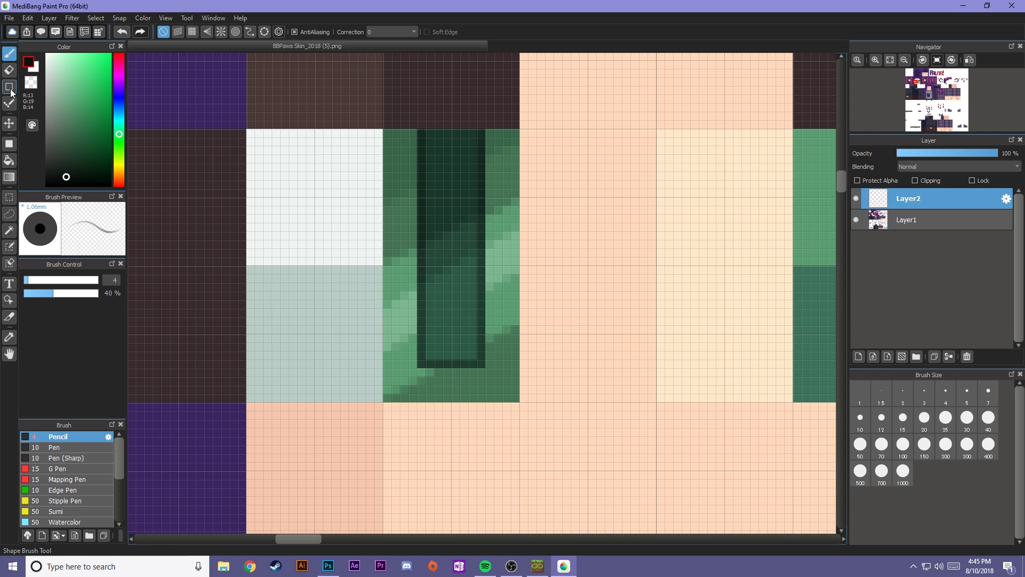
Step: Select a U-shaped strip around the pupil and paint it white with the pencil
{"action": "key", "text": "u"}
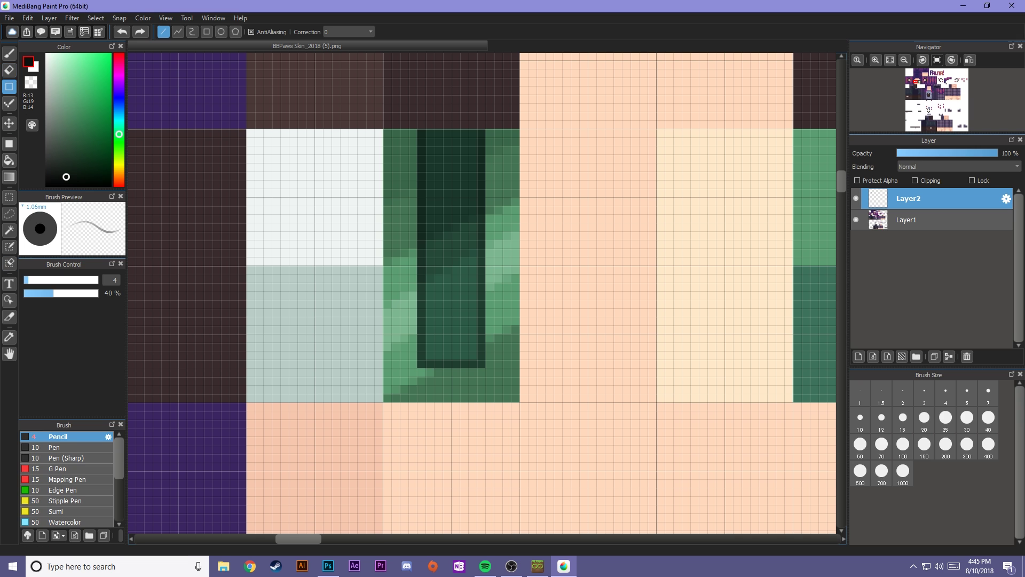
{"action": "left_click", "coordinate": [6, 200]}
{"action": "left_click_drag", "start_coordinate": [416, 138], "coordinate": [418, 332]}
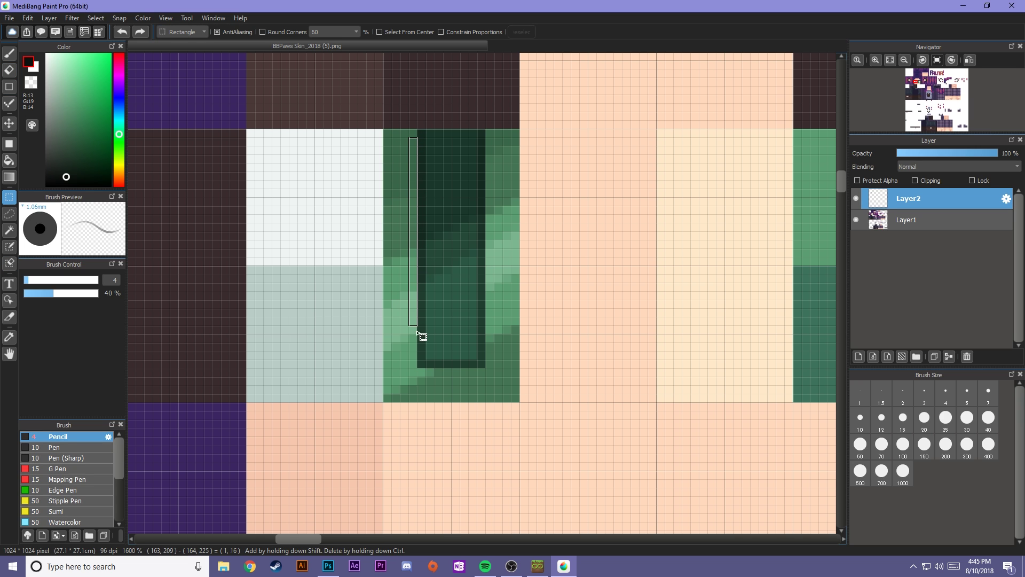
{"action": "left_click_drag", "start_coordinate": [413, 374], "coordinate": [482, 368]}
{"action": "left_click_drag", "start_coordinate": [486, 130], "coordinate": [493, 376]}
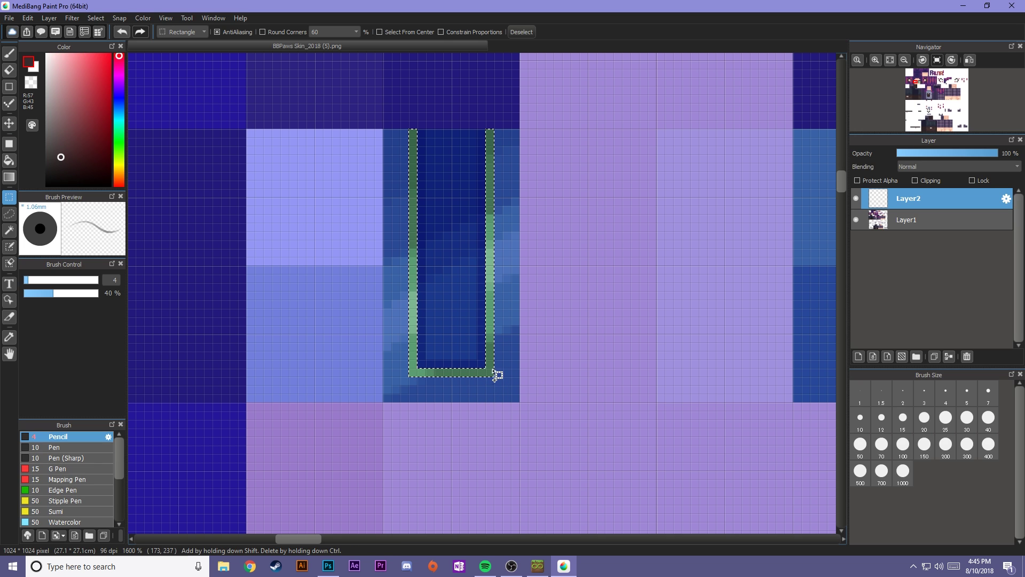
{"action": "left_click_drag", "start_coordinate": [504, 379], "coordinate": [508, 408]}
{"action": "left_click_drag", "start_coordinate": [59, 158], "coordinate": [46, 53]}
{"action": "key", "text": "b"}
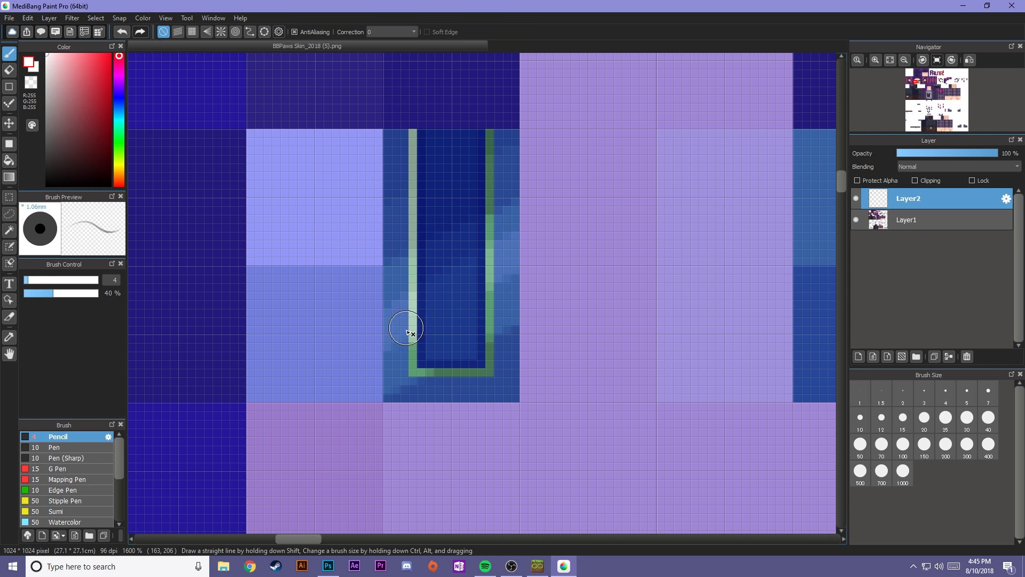
{"action": "mouse_move", "coordinate": [495, 368]}
{"action": "left_mouse_down"}
{"action": "mouse_move", "coordinate": [505, 225]}
{"action": "mouse_move", "coordinate": [496, 87]}
{"action": "left_mouse_up"}
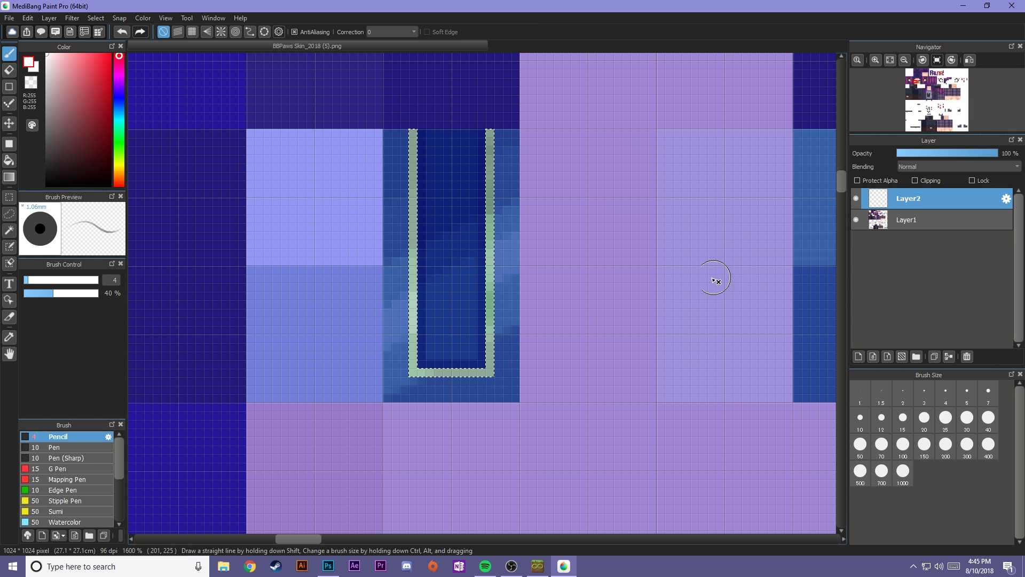
{"action": "key", "text": "ctrl+d"}
Step: Select the pupil's one-pixel left, bottom and right edges and tint them at 20% opacity
{"action": "scroll", "coordinate": [556, 293], "scroll_direction": "up", "scroll_amount": 2}
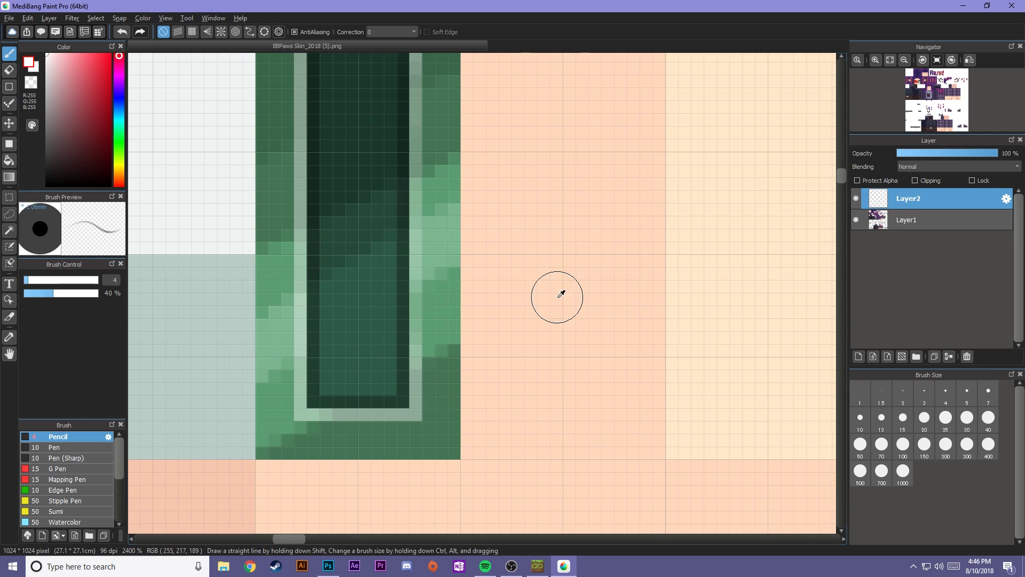
{"action": "scroll", "coordinate": [588, 292], "scroll_direction": "down", "scroll_amount": 5}
{"action": "scroll", "coordinate": [587, 293], "scroll_direction": "down", "scroll_amount": 8}
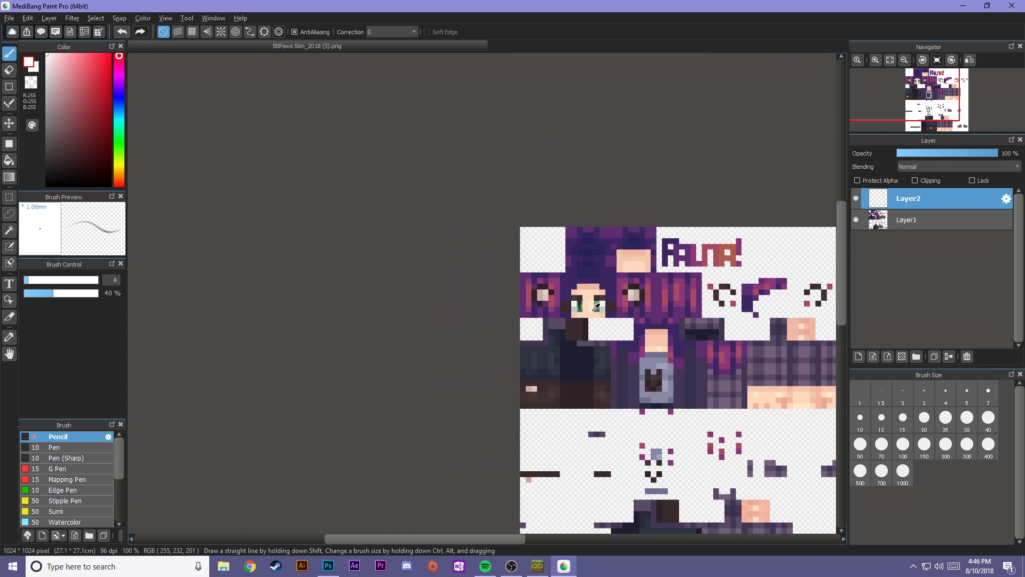
{"action": "scroll", "coordinate": [604, 302], "scroll_direction": "up", "scroll_amount": 9}
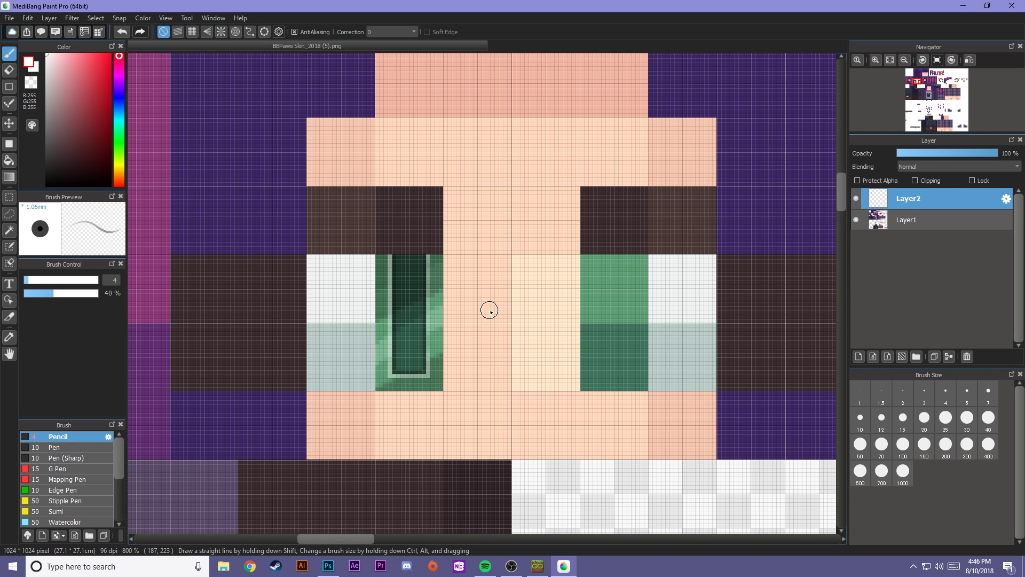
{"action": "scroll", "coordinate": [425, 374], "scroll_direction": "up", "scroll_amount": 2}
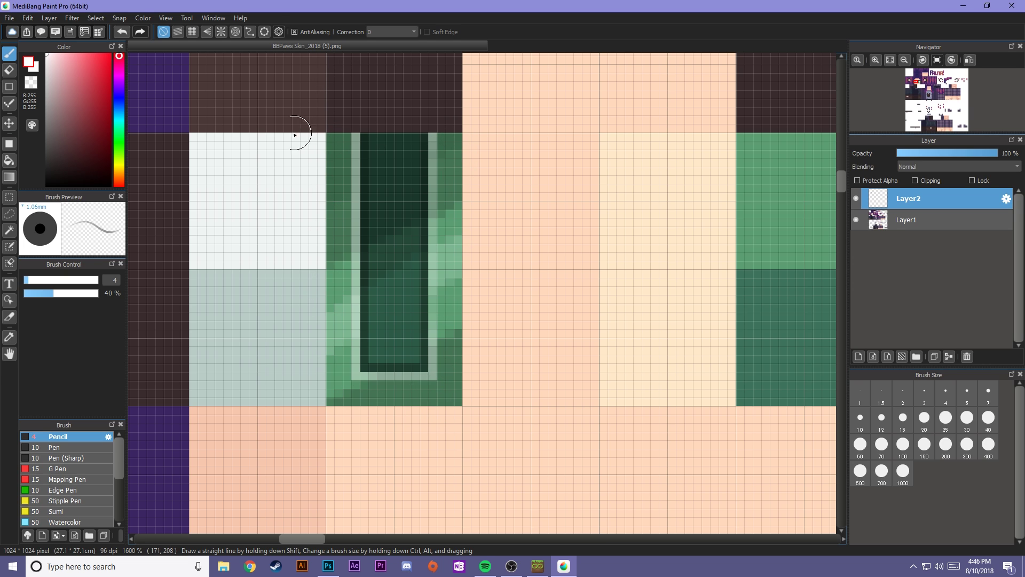
{"action": "left_click", "coordinate": [9, 197]}
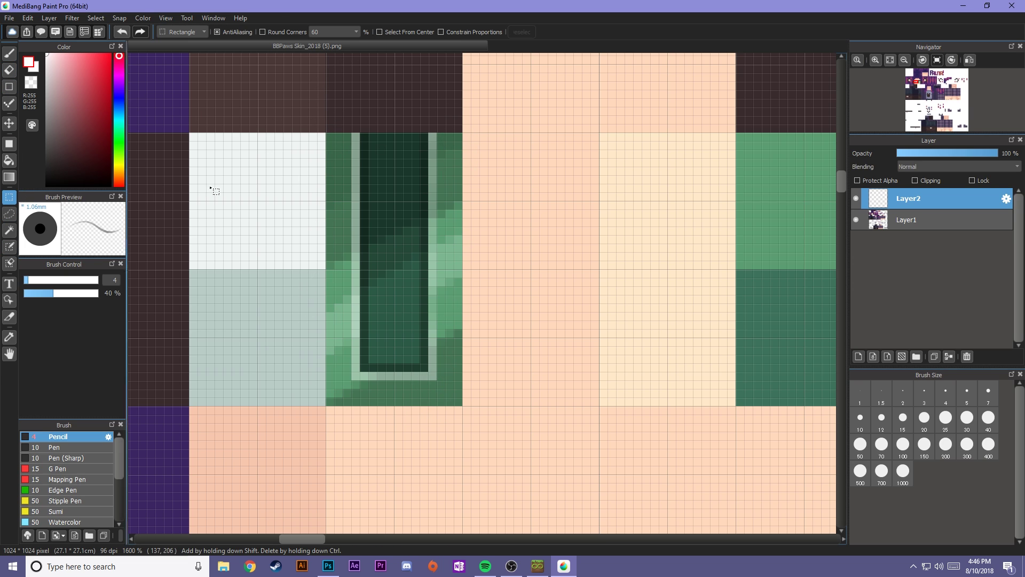
{"action": "left_click_drag", "start_coordinate": [328, 405], "coordinate": [335, 139]}
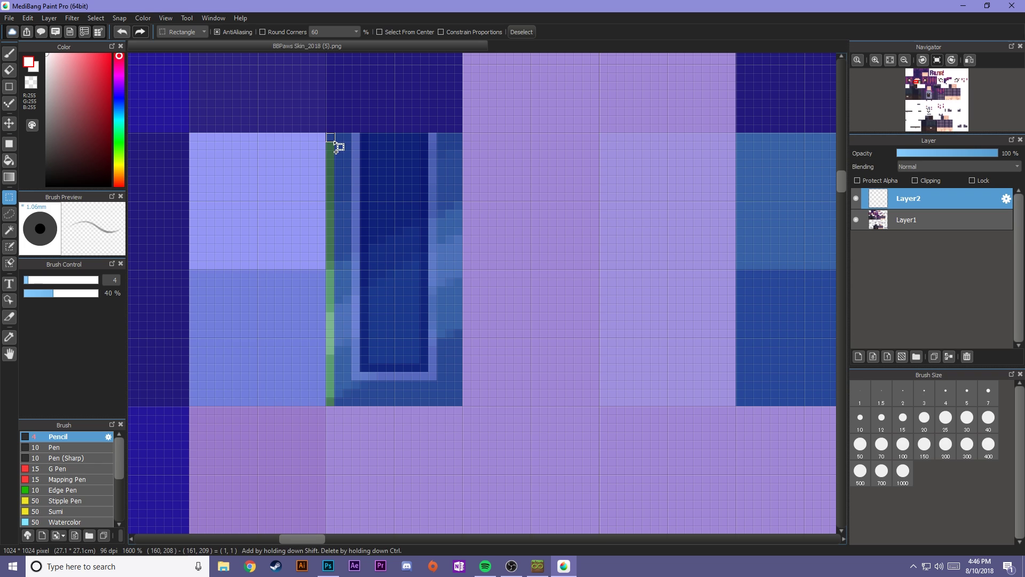
{"action": "left_click_drag", "start_coordinate": [332, 403], "coordinate": [460, 403]}
{"action": "left_click_drag", "start_coordinate": [459, 394], "coordinate": [460, 134]}
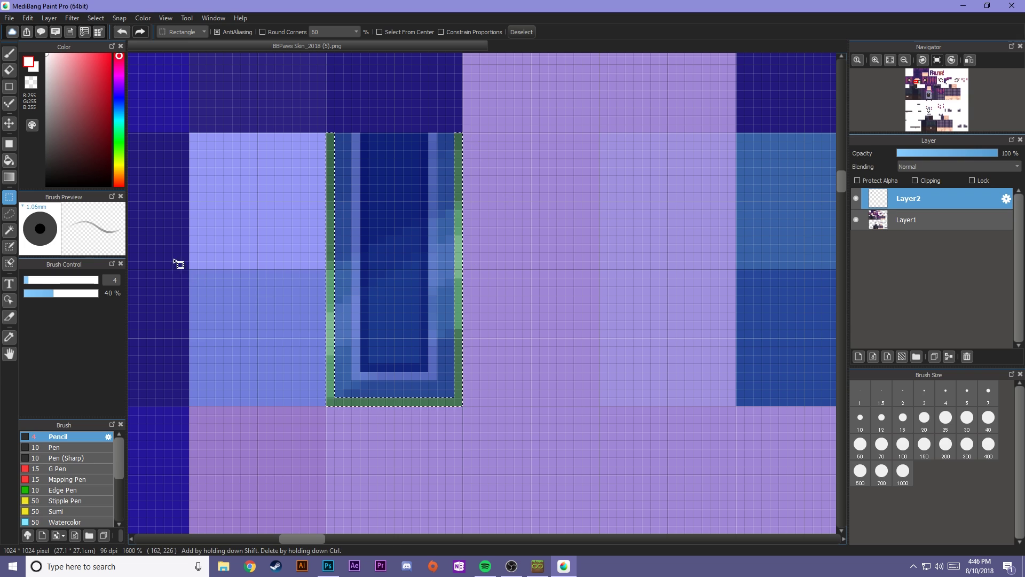
{"action": "left_click", "coordinate": [9, 54]}
{"action": "left_click_drag", "start_coordinate": [58, 298], "coordinate": [38, 305]}
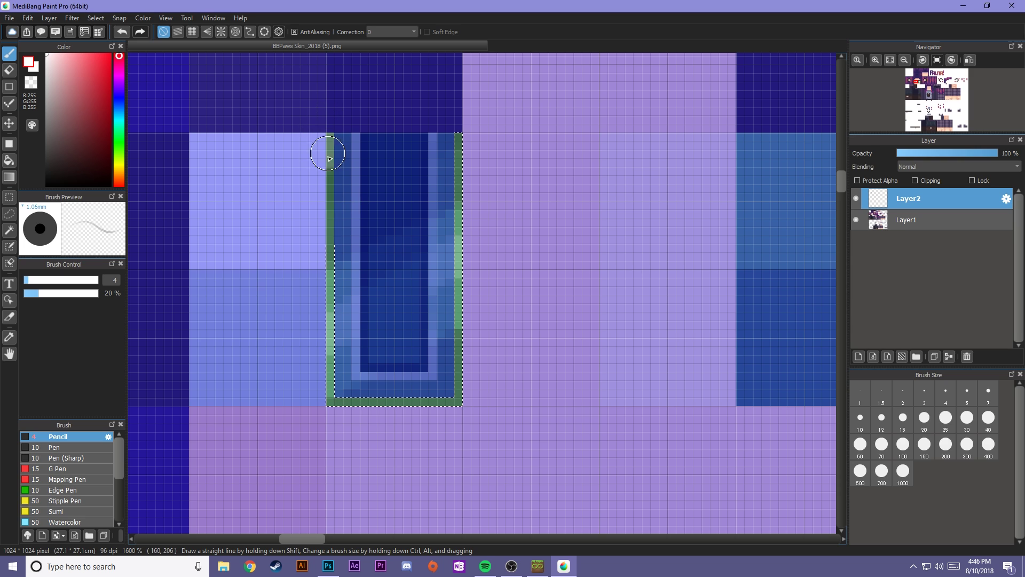
{"action": "mouse_move", "coordinate": [331, 154]}
{"action": "left_mouse_down"}
{"action": "mouse_move", "coordinate": [314, 364]}
{"action": "mouse_move", "coordinate": [323, 395]}
{"action": "mouse_move", "coordinate": [424, 399]}
{"action": "mouse_move", "coordinate": [455, 385]}
{"action": "mouse_move", "coordinate": [455, 120]}
{"action": "left_mouse_up"}
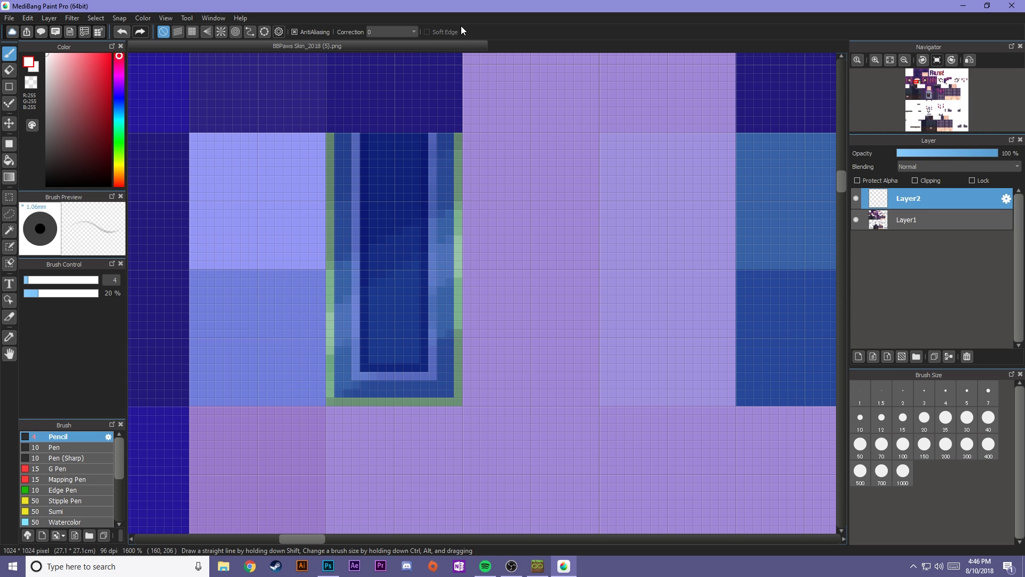
{"action": "key", "text": "ctrl+d"}
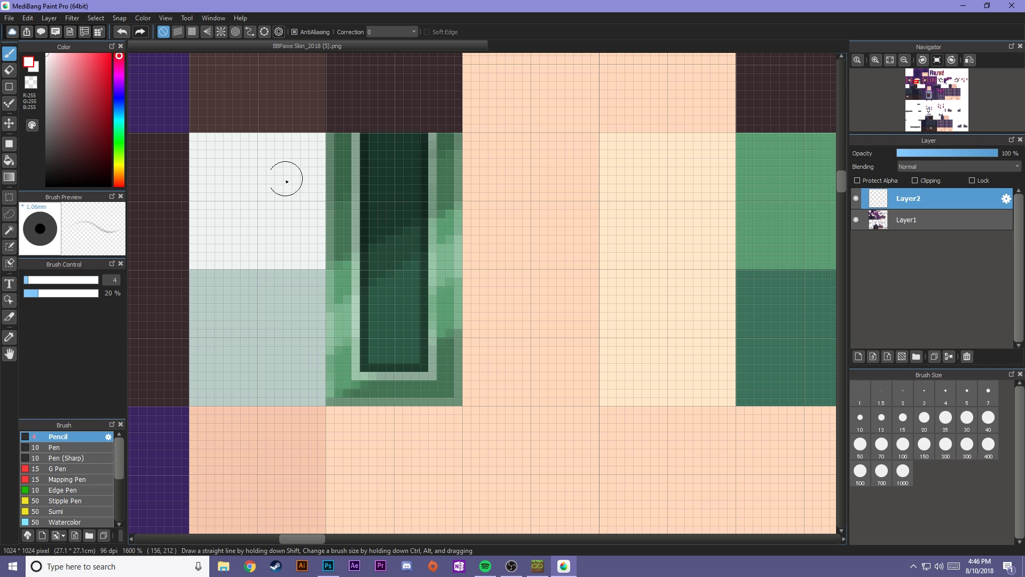
{"action": "left_click", "coordinate": [9, 86]}
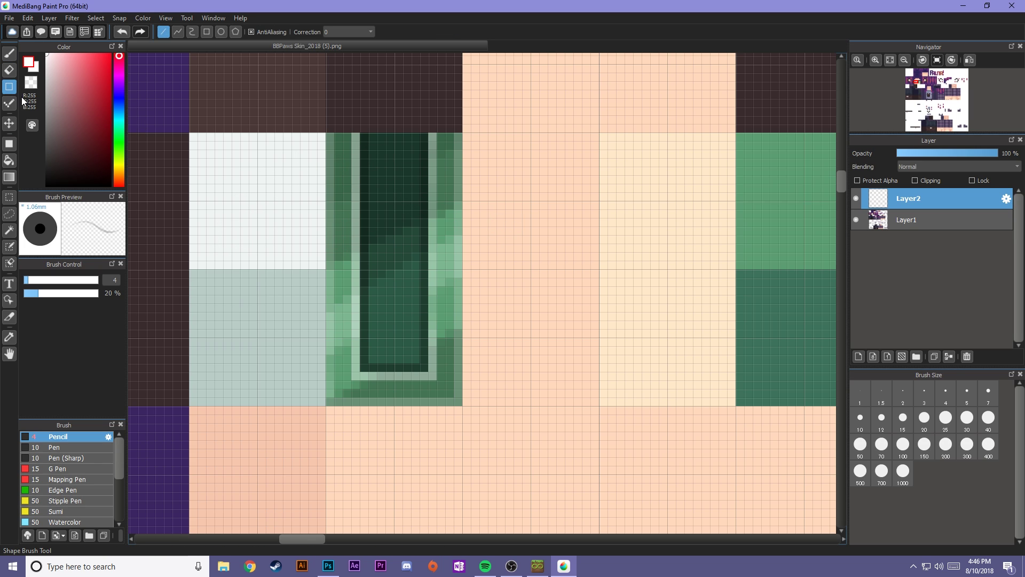
Step: Select the whole green pupil block and set the pencil to 100% opacity
{"action": "left_click", "coordinate": [9, 196]}
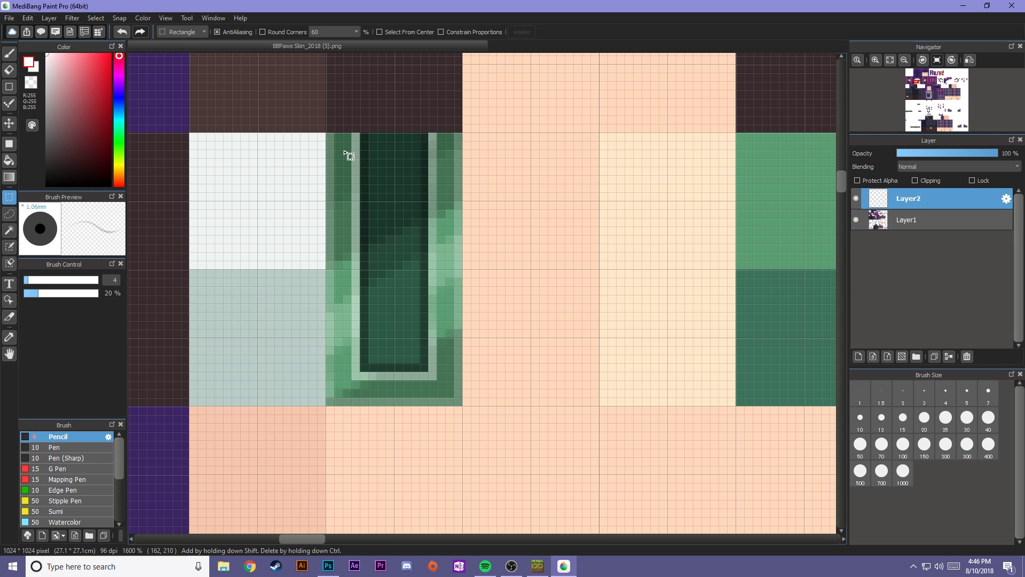
{"action": "left_click_drag", "start_coordinate": [326, 134], "coordinate": [463, 406]}
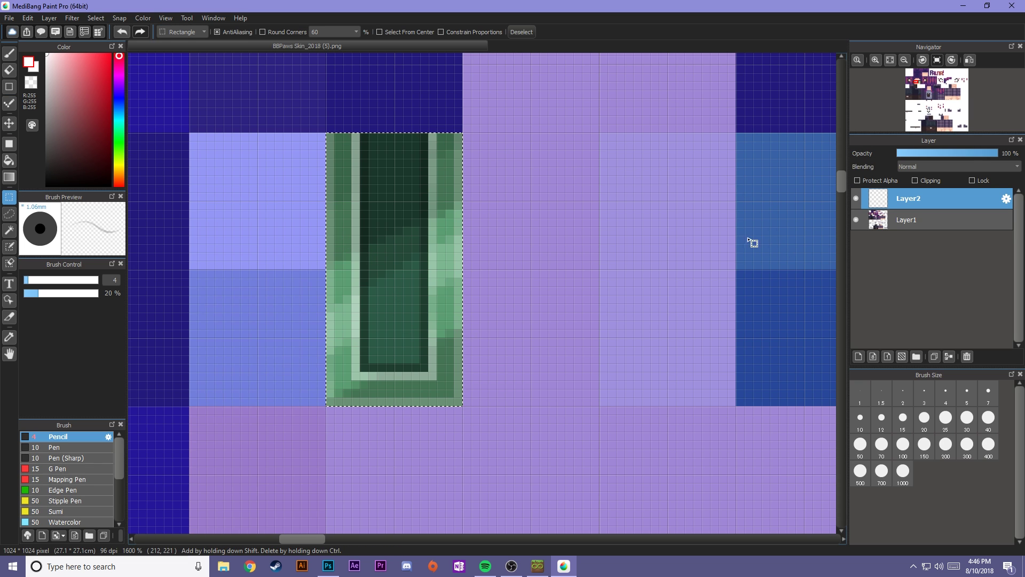
{"action": "left_click", "coordinate": [9, 53]}
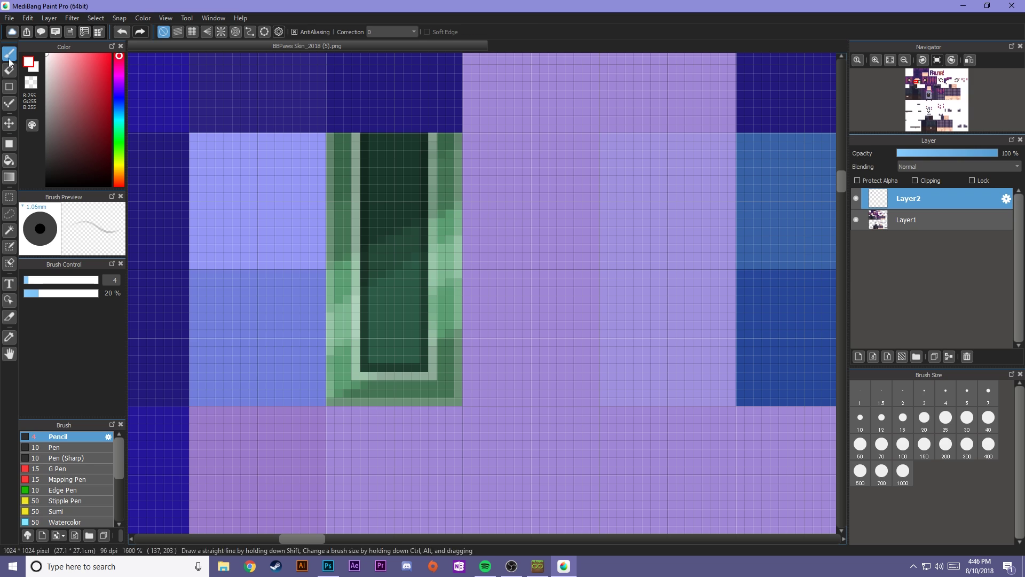
{"action": "left_click", "coordinate": [38, 294]}
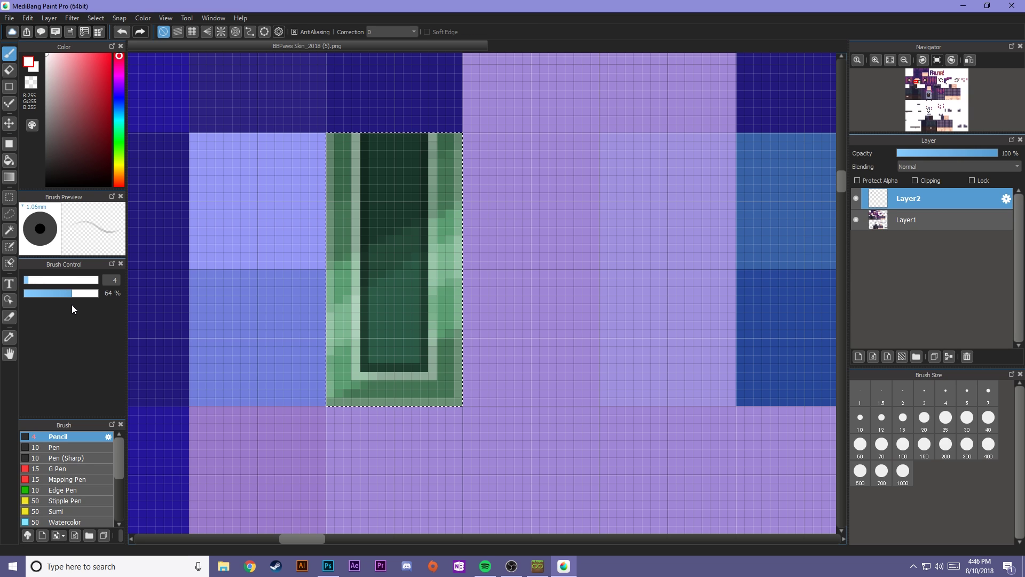
{"action": "left_click_drag", "start_coordinate": [72, 293], "coordinate": [154, 314]}
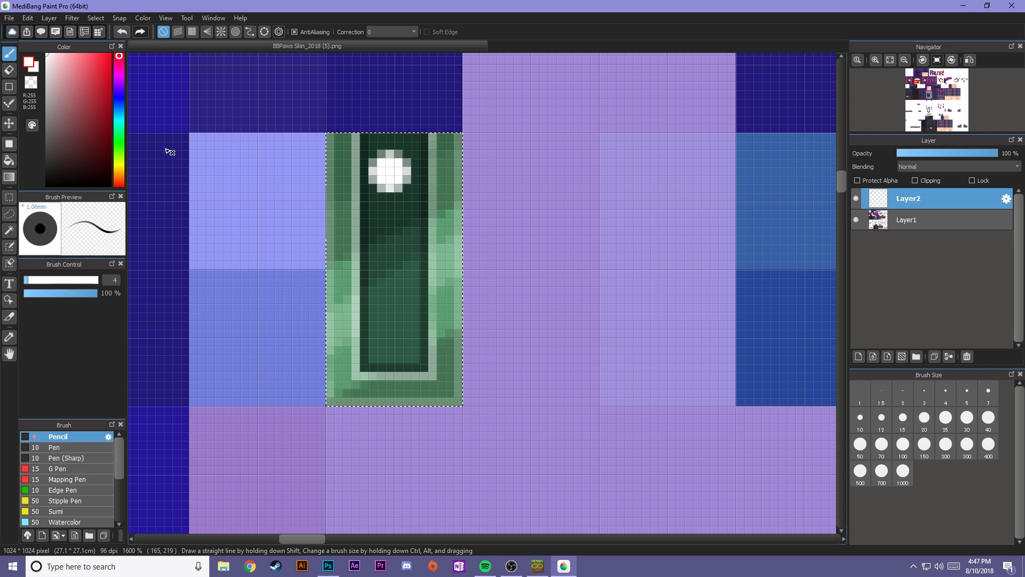
Step: Dab white glints and a thin light line inside the pupil at pencil sizes 2 and 1
{"action": "left_click", "coordinate": [28, 282]}
{"action": "left_click", "coordinate": [26, 281]}
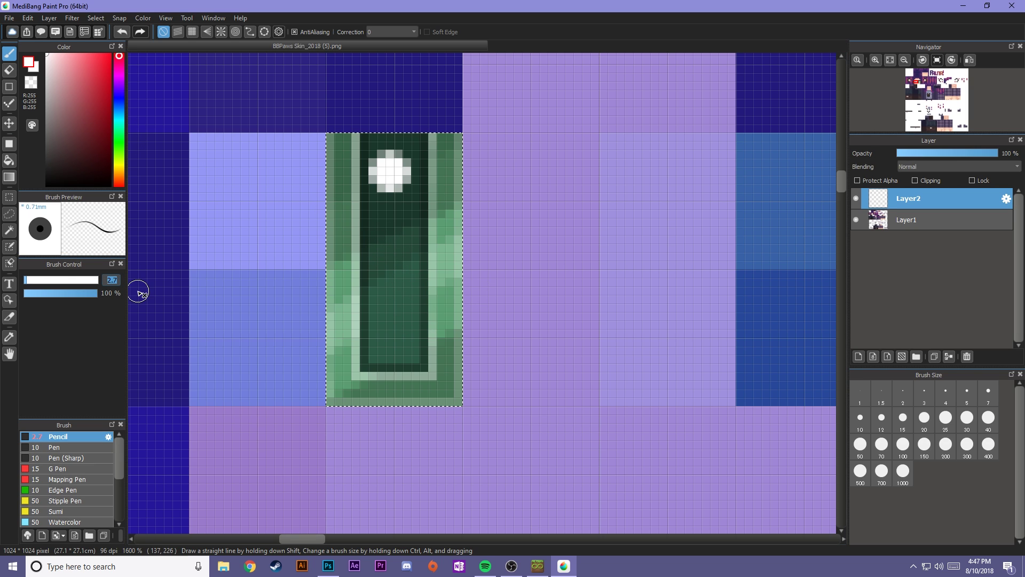
{"action": "type", "text": "2"}
{"action": "left_click", "coordinate": [379, 213]}
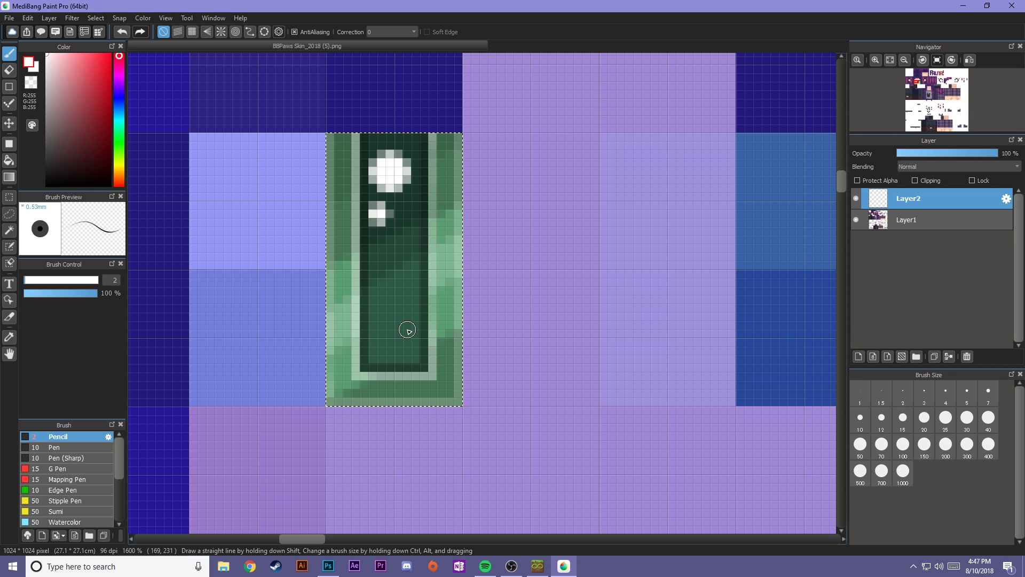
{"action": "key", "text": "bracketleft"}
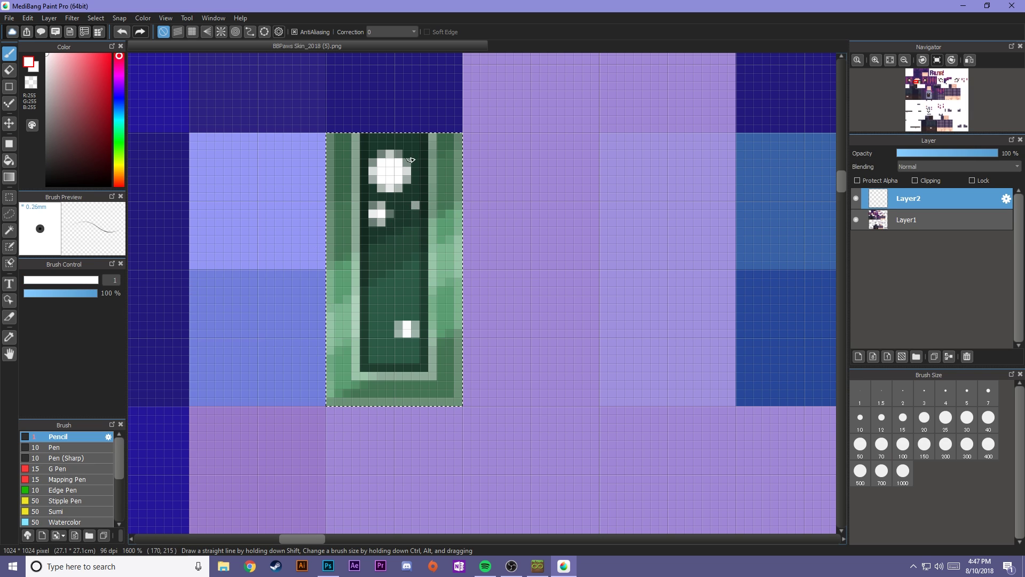
{"action": "key", "text": "ctrl+z"}
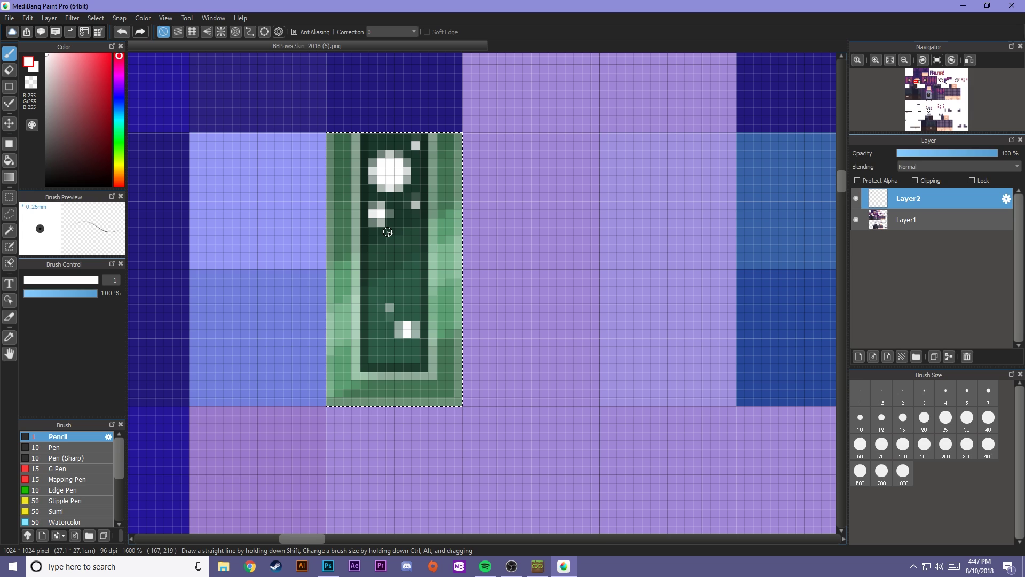
{"action": "left_click_drag", "start_coordinate": [364, 214], "coordinate": [327, 213]}
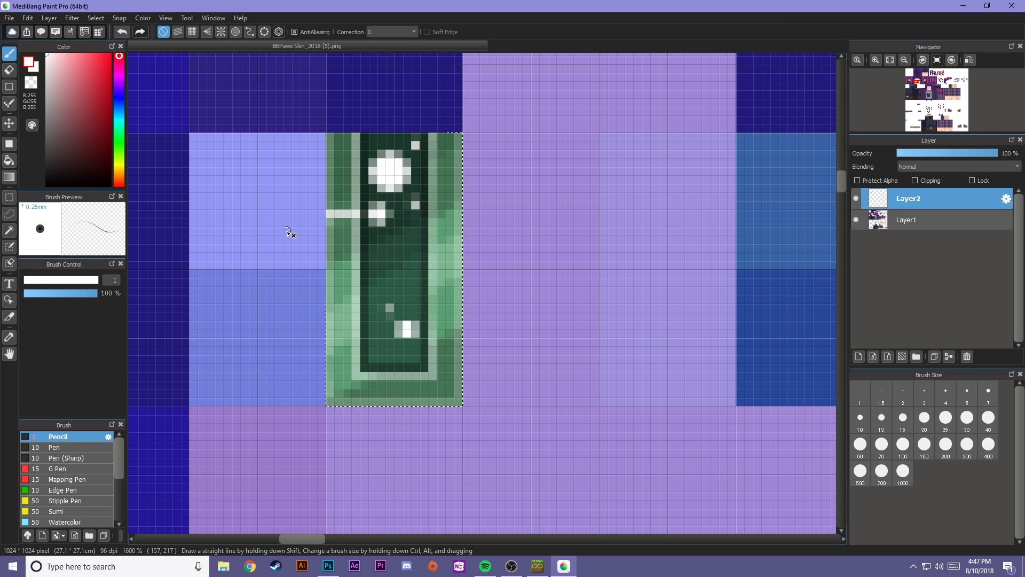
{"action": "scroll", "coordinate": [496, 295], "scroll_direction": "down", "scroll_amount": 5}
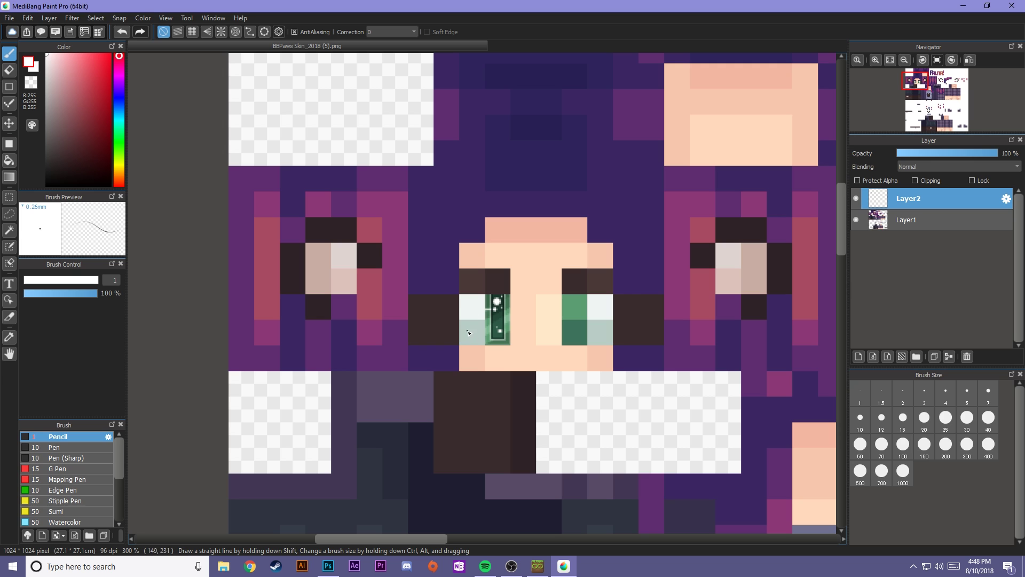
Step: Eyedrop the eye white's pale tone (R239, G243, B242) and paint over the grey lower half
{"action": "scroll", "coordinate": [469, 332], "scroll_direction": "up", "scroll_amount": 7}
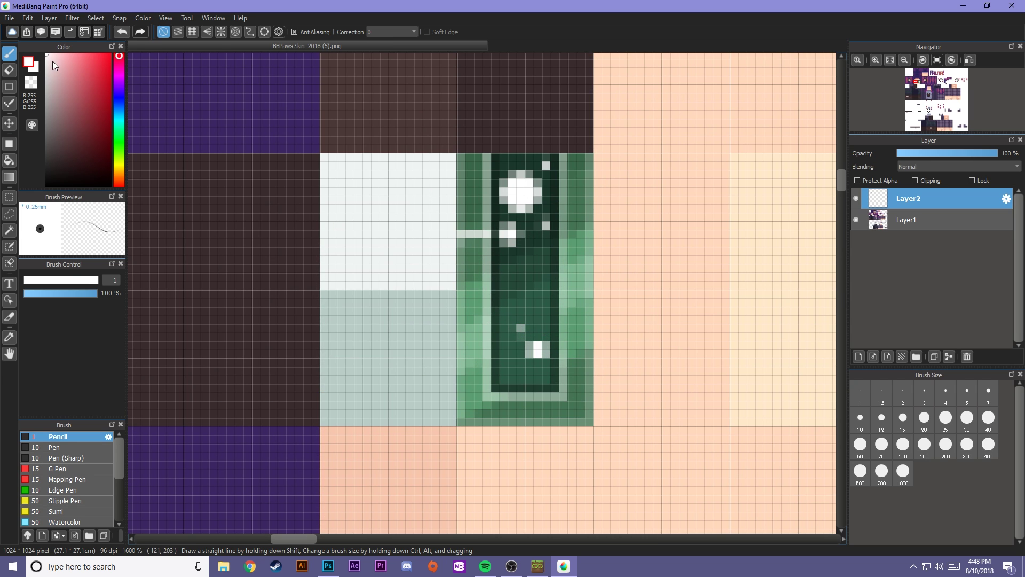
{"action": "left_click", "coordinate": [9, 86]}
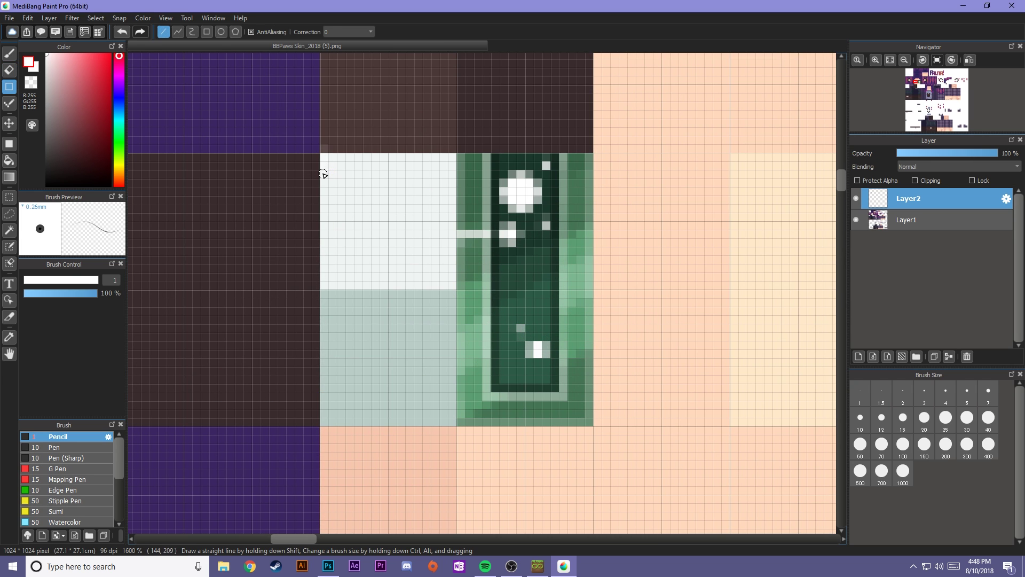
{"action": "left_click", "coordinate": [322, 167], "text": "alt"}
{"action": "key", "text": "b"}
{"action": "left_click_drag", "start_coordinate": [401, 350], "coordinate": [419, 431]}
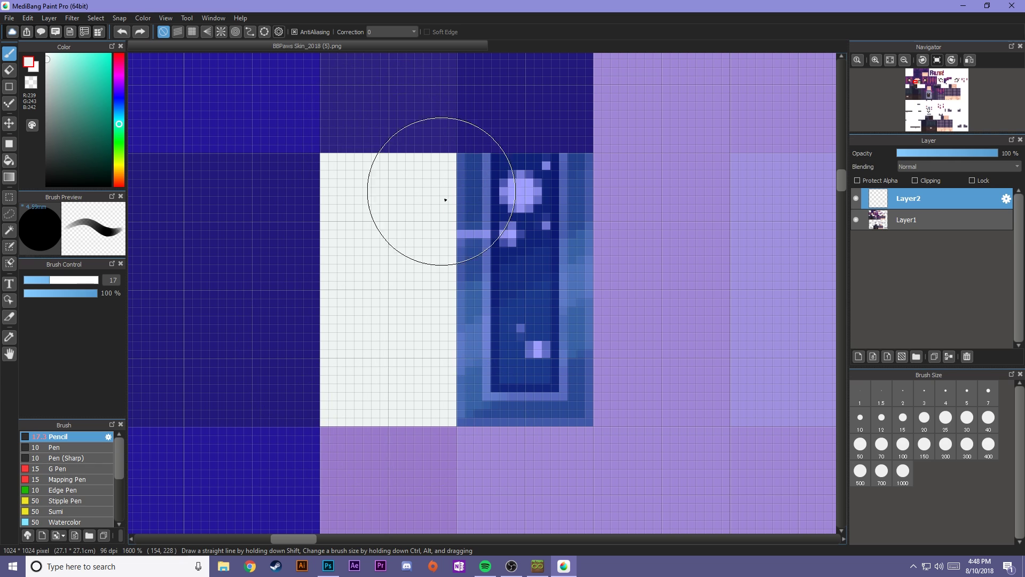
{"action": "left_click", "coordinate": [10, 86]}
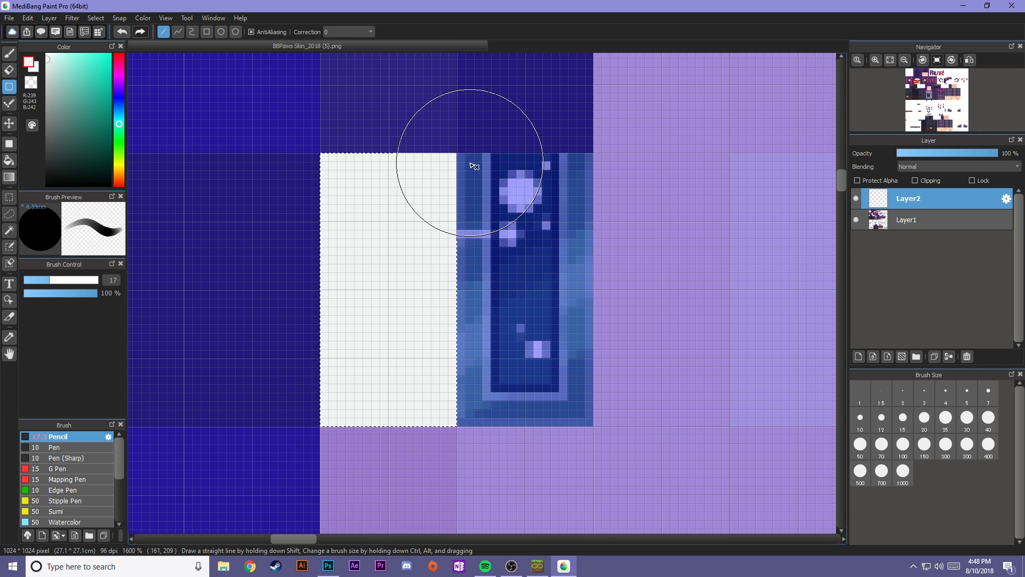
{"action": "left_click", "coordinate": [11, 200]}
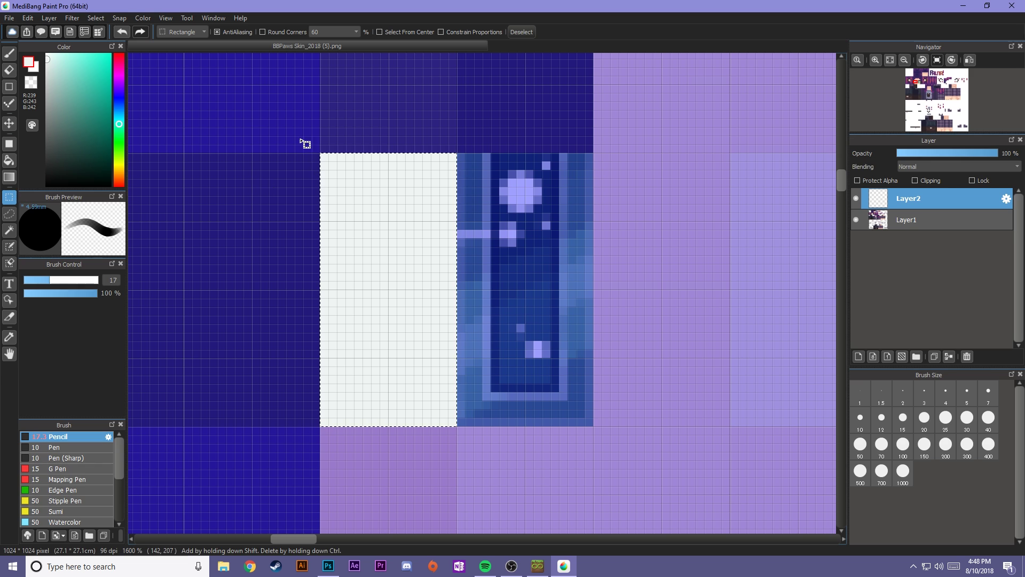
Step: Select an L-shaped strip along the eye white's left column and top row
{"action": "left_click_drag", "start_coordinate": [322, 150], "coordinate": [331, 346]}
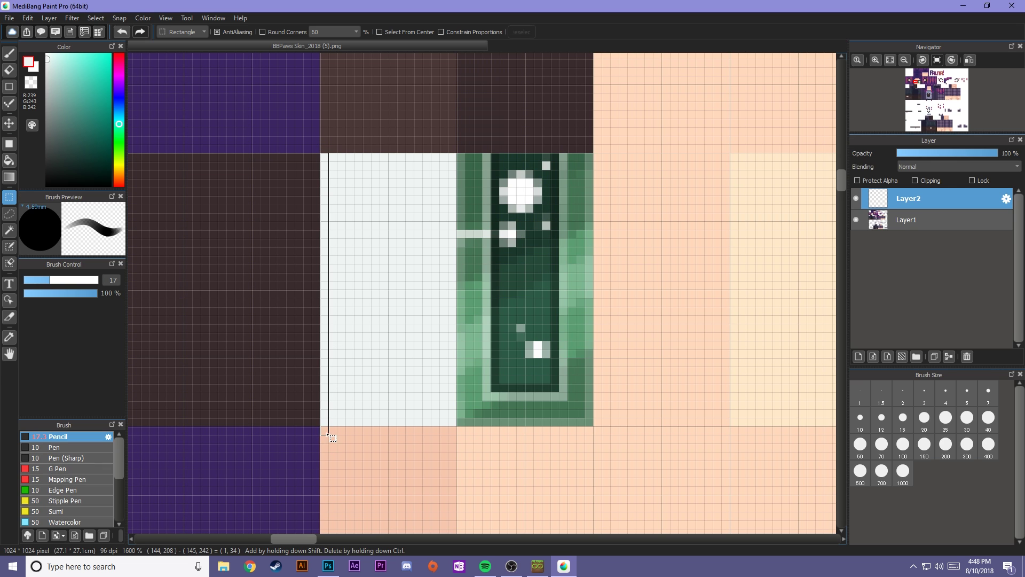
{"action": "left_click_drag", "start_coordinate": [335, 426], "coordinate": [336, 426]}
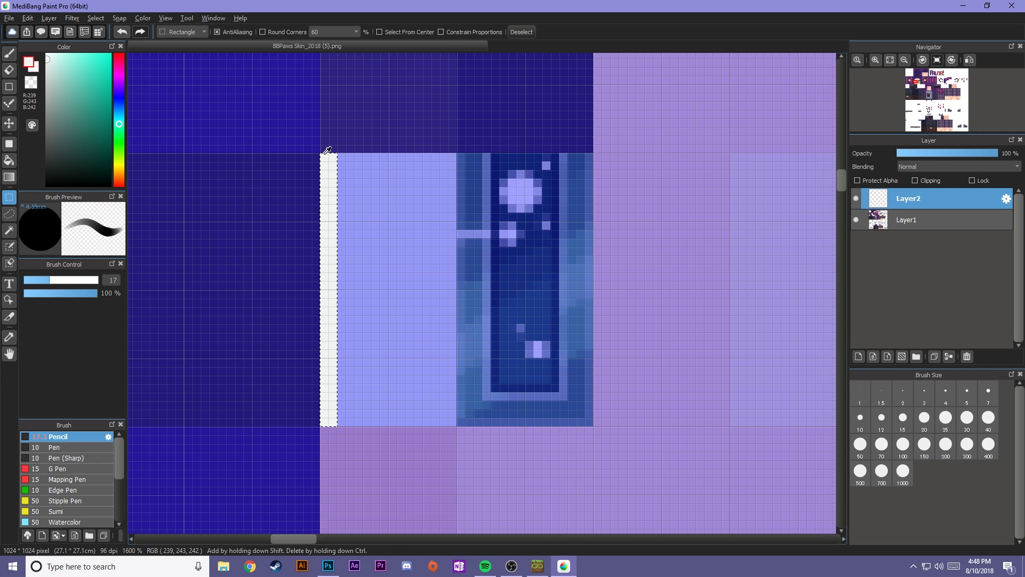
{"action": "left_click_drag", "start_coordinate": [324, 160], "coordinate": [591, 170]}
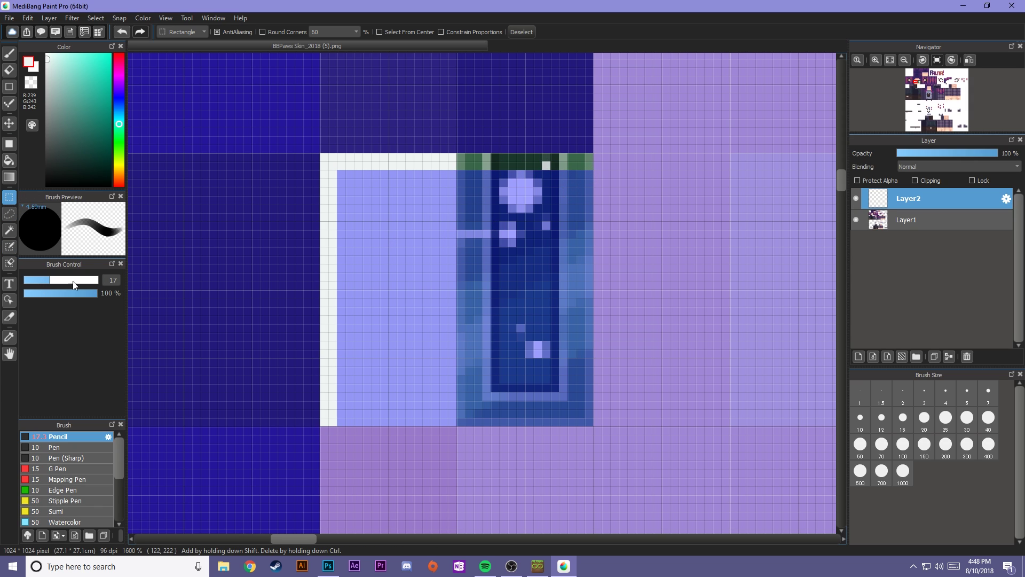
Step: Paint the strip faint grey using a black pencil at about 20% opacity
{"action": "left_click", "coordinate": [53, 294]}
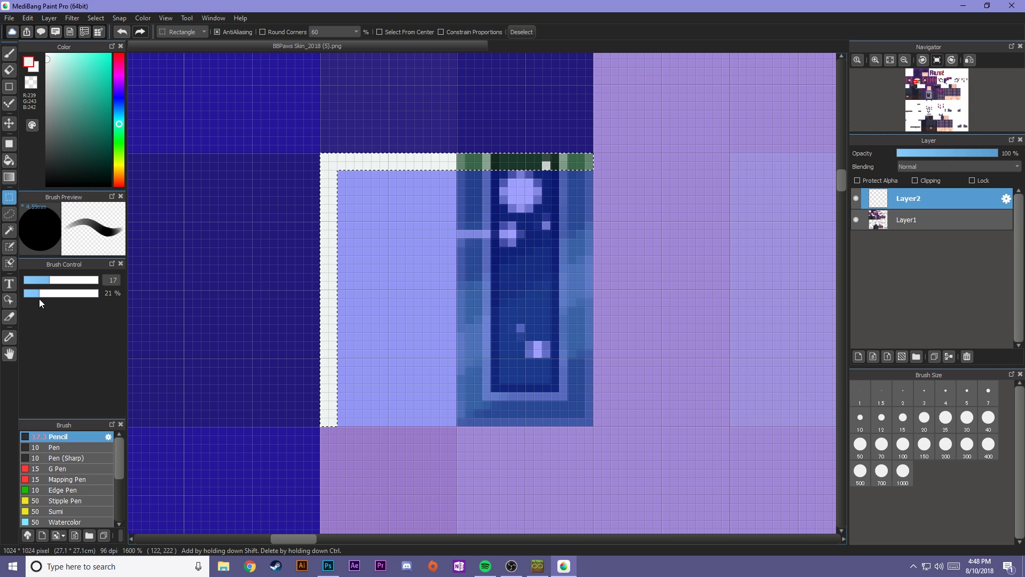
{"action": "left_click_drag", "start_coordinate": [39, 299], "coordinate": [38, 299]}
{"action": "left_click_drag", "start_coordinate": [65, 91], "coordinate": [47, 187]}
{"action": "left_click", "coordinate": [9, 53]}
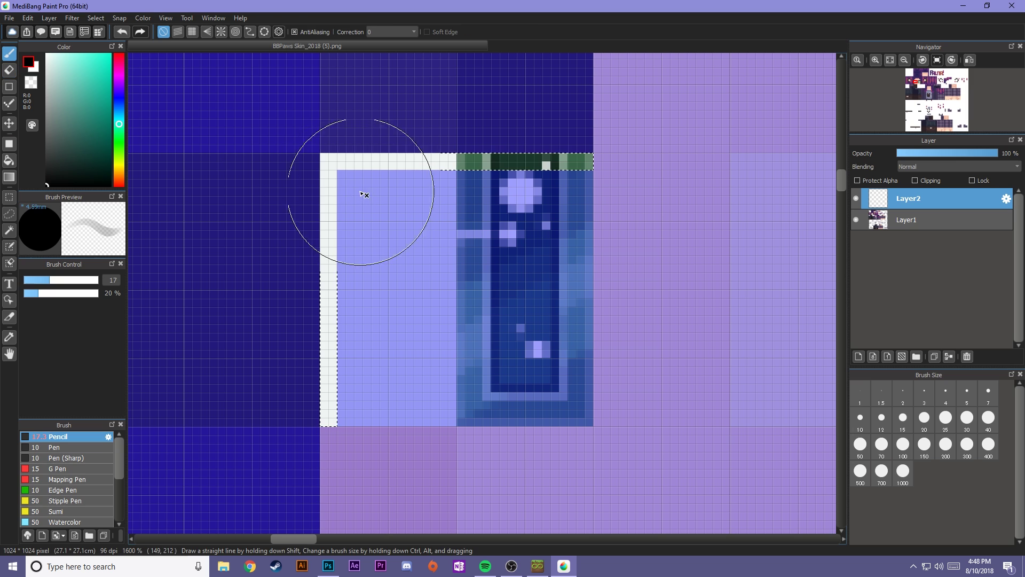
{"action": "left_click_drag", "start_coordinate": [364, 195], "coordinate": [687, 160]}
{"action": "left_click_drag", "start_coordinate": [327, 149], "coordinate": [342, 374]}
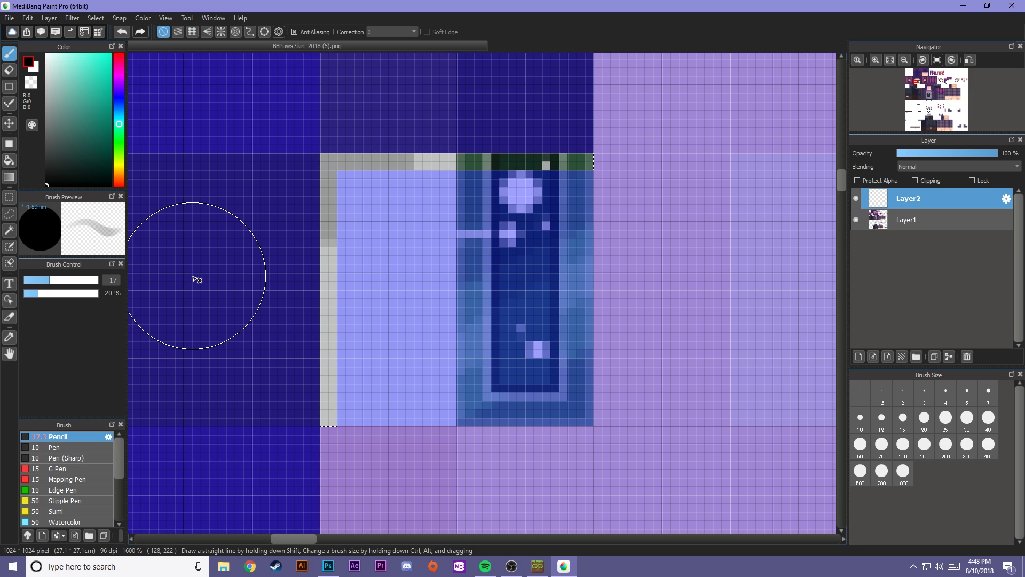
{"action": "key", "text": "ctrl+d"}
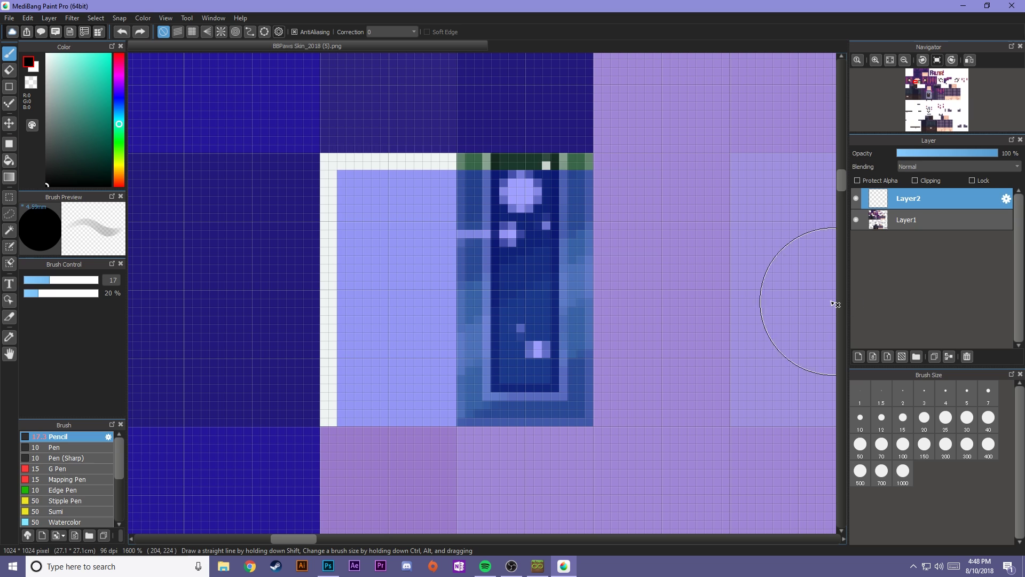
{"action": "key", "text": "ctrl+z"}
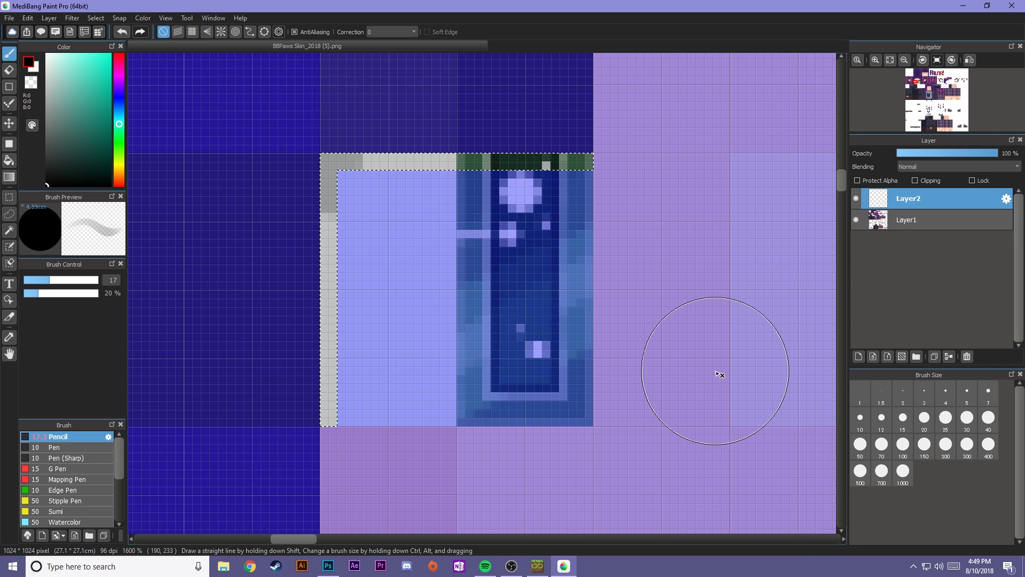
Step: Check the eye layer's visibility and rename it to 'lefteye'
{"action": "scroll", "coordinate": [747, 368], "scroll_direction": "down", "scroll_amount": 6}
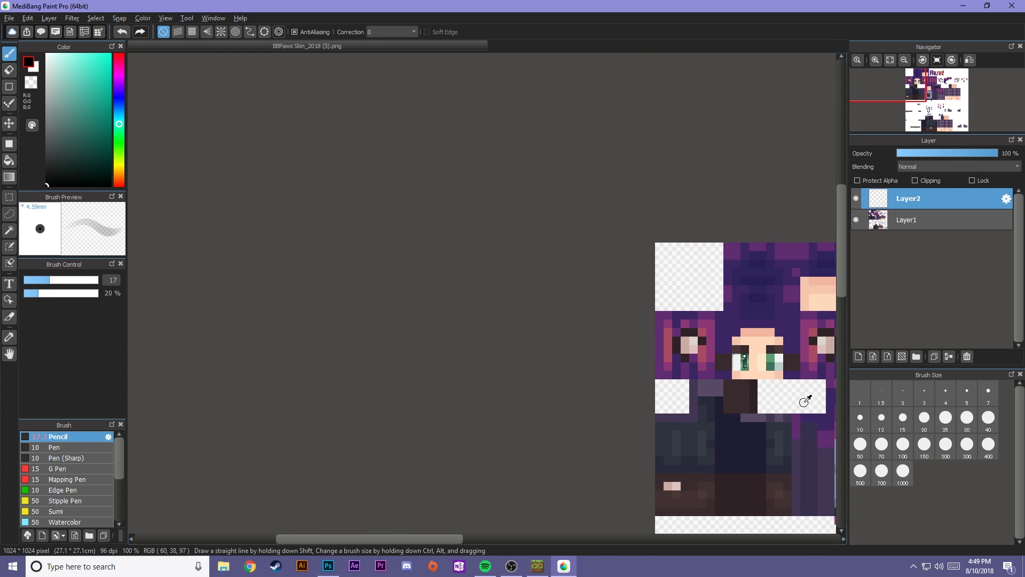
{"action": "key", "text": "space"}
{"action": "left_click_drag", "start_coordinate": [789, 389], "coordinate": [395, 373]}
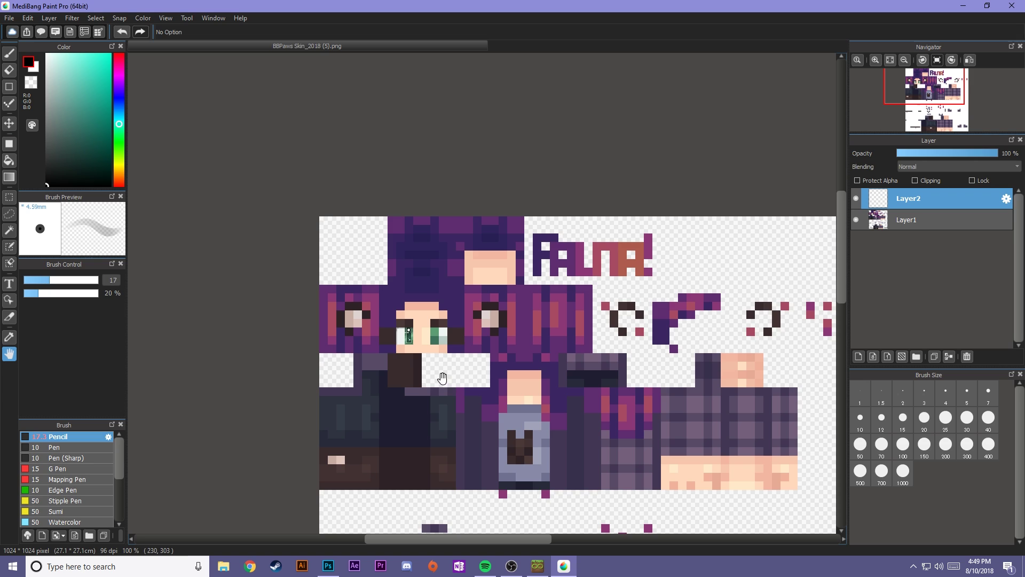
{"action": "left_click", "coordinate": [856, 198]}
{"action": "left_click", "coordinate": [856, 198]}
{"action": "left_click", "coordinate": [856, 198]}
{"action": "left_click", "coordinate": [855, 198]}
{"action": "double_click", "coordinate": [907, 201]}
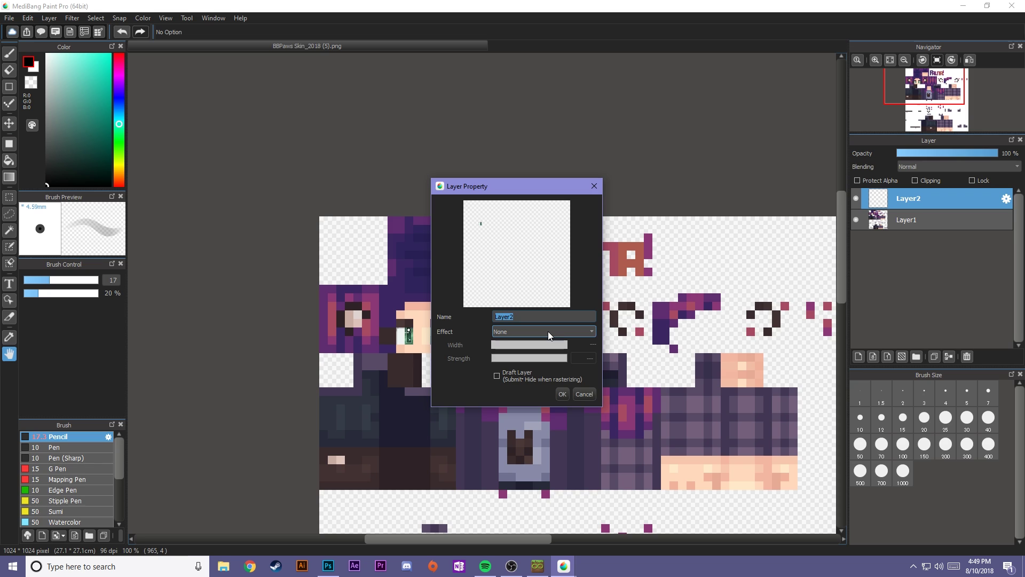
{"action": "type", "text": "lefteye"}
{"action": "left_click", "coordinate": [562, 393]}
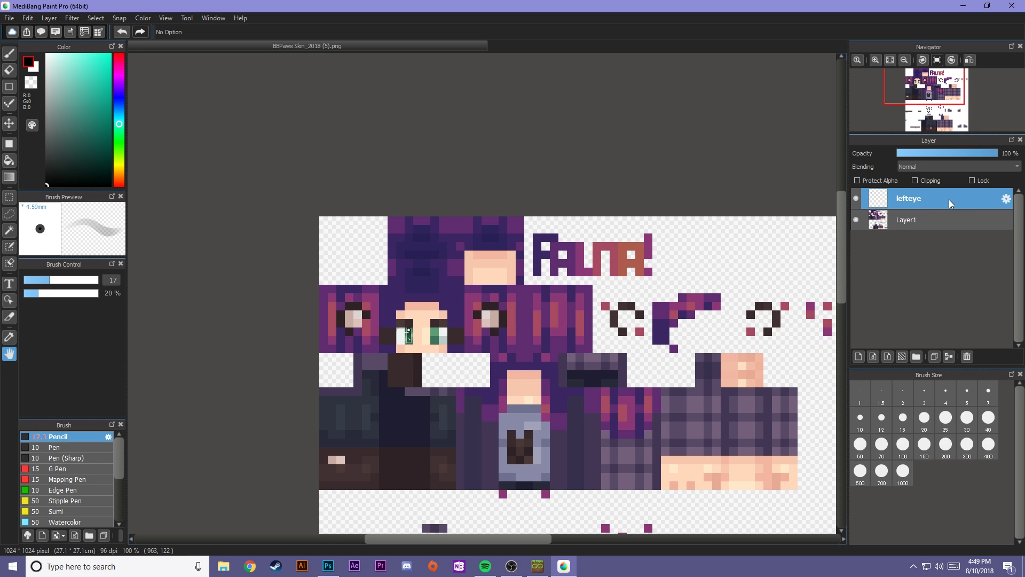
Step: Duplicate the lefteye layer and name the copy 'righteye'
{"action": "left_click", "coordinate": [935, 361]}
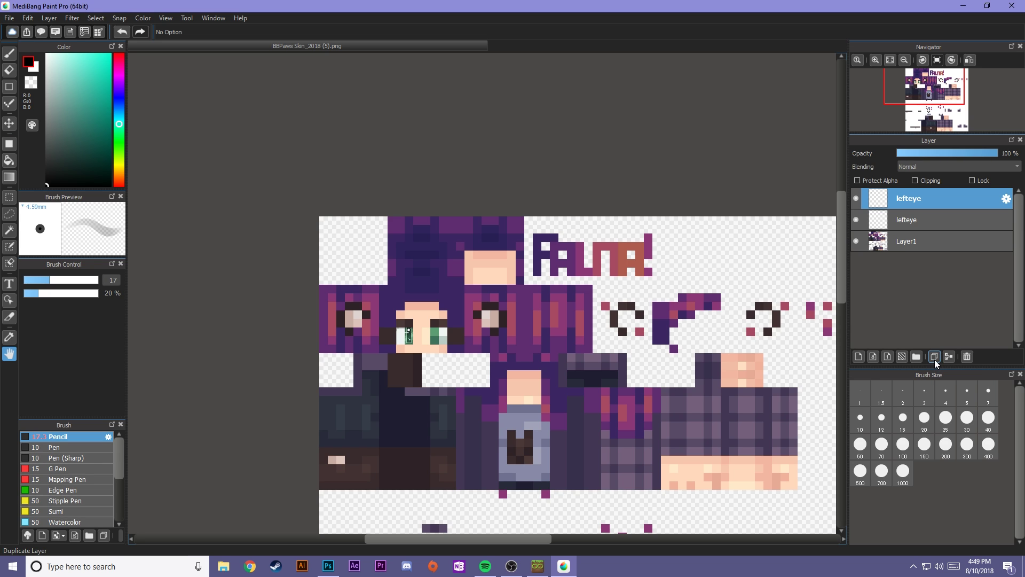
{"action": "double_click", "coordinate": [916, 207]}
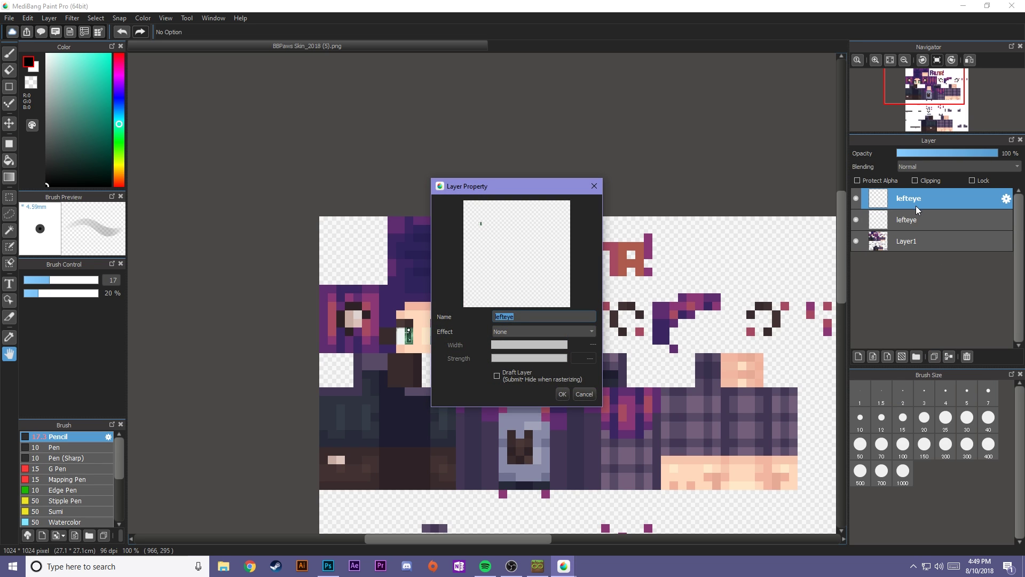
{"action": "type", "text": "righteye"}
{"action": "key", "text": "Return"}
Step: Move the righteye layer's content about 52 px right onto the second eye socket
{"action": "left_click", "coordinate": [13, 125]}
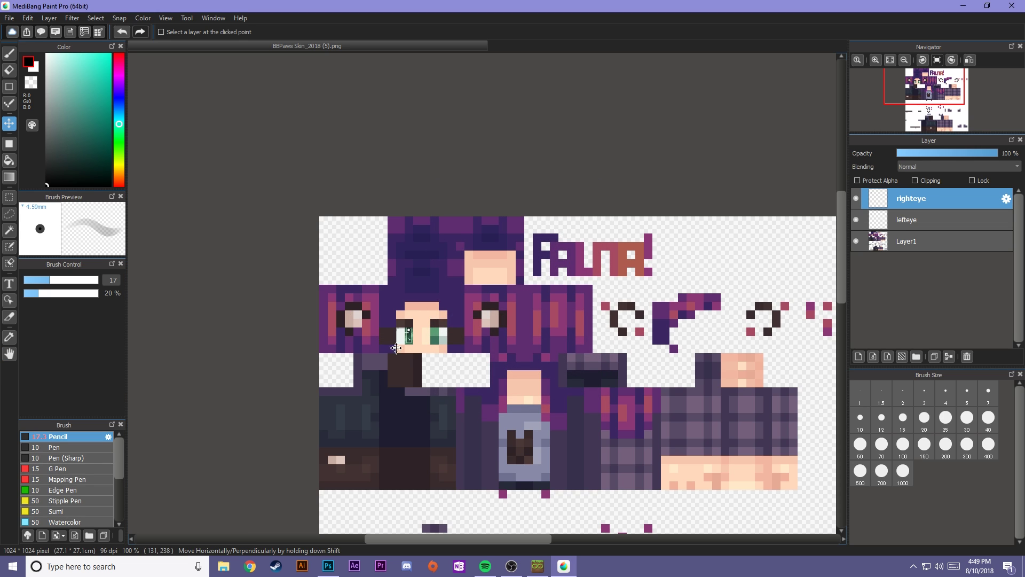
{"action": "key", "text": "ctrl+minus"}
{"action": "scroll", "coordinate": [409, 340], "scroll_direction": "up", "scroll_amount": 6}
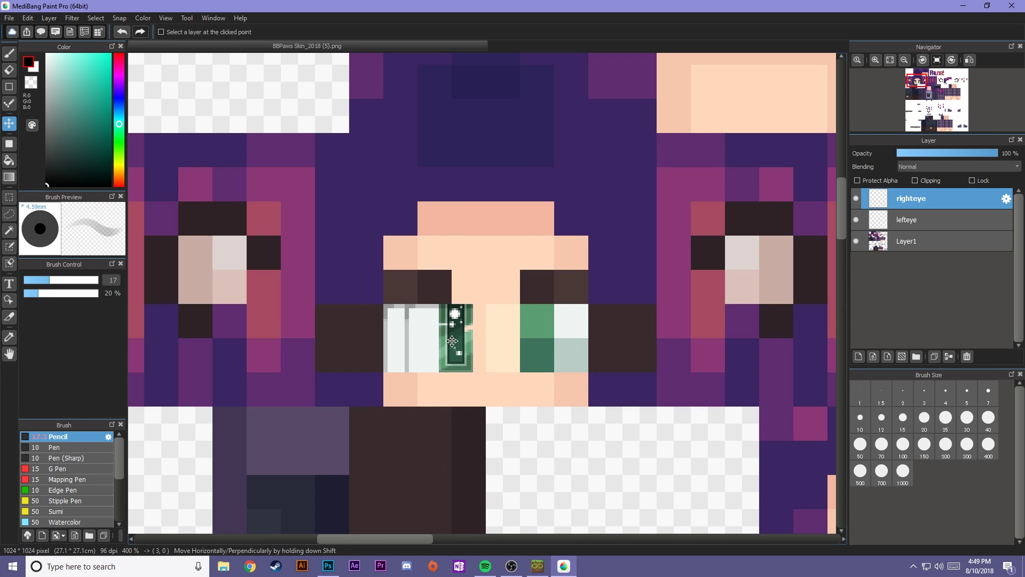
{"action": "left_click_drag", "start_coordinate": [427, 337], "coordinate": [560, 335]}
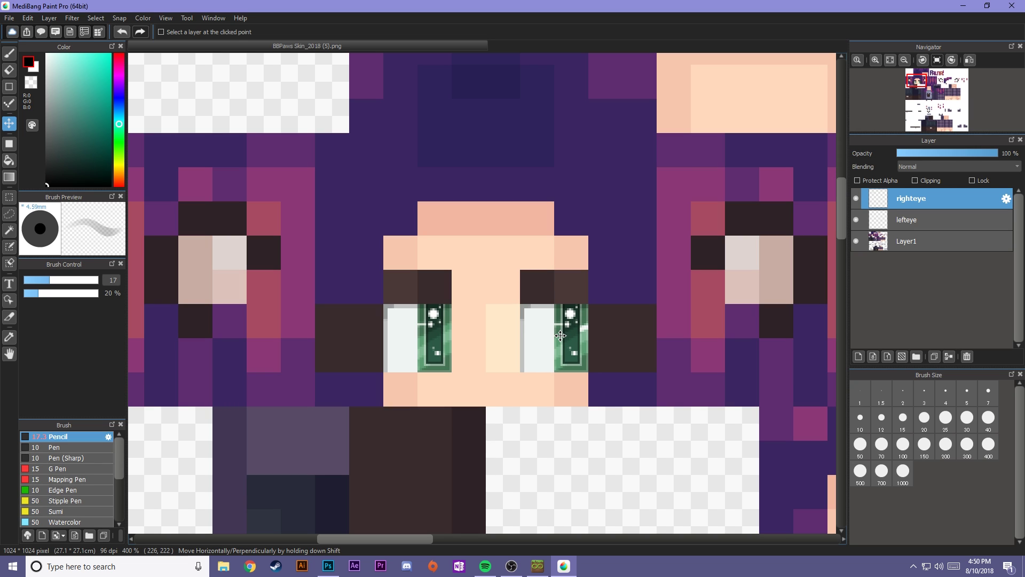
{"action": "scroll", "coordinate": [560, 336], "scroll_direction": "down", "scroll_amount": 6}
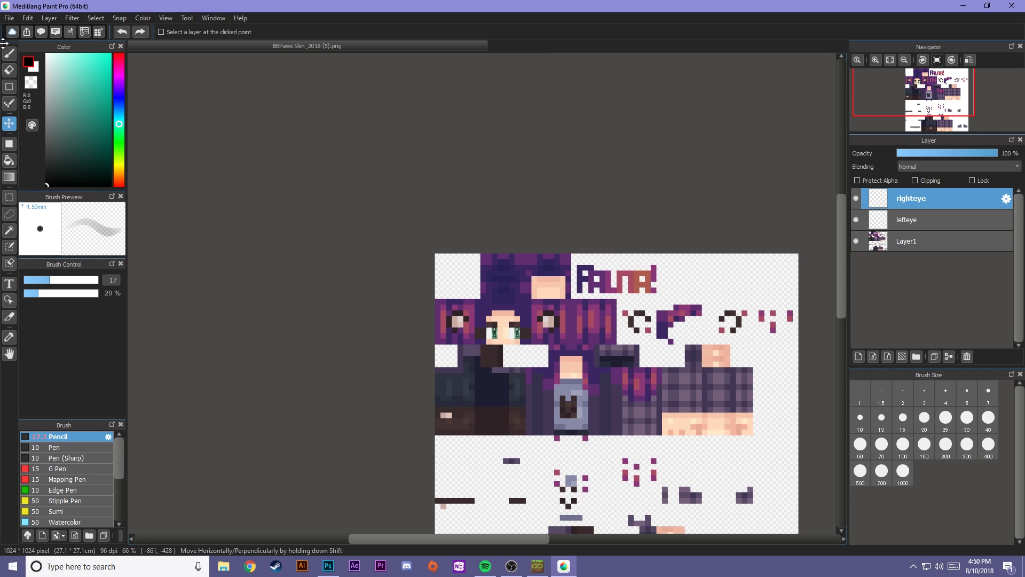
Step: Flip the righteye layer horizontally via Layer > Rotate > Flip Horizontally
{"action": "left_click", "coordinate": [49, 19]}
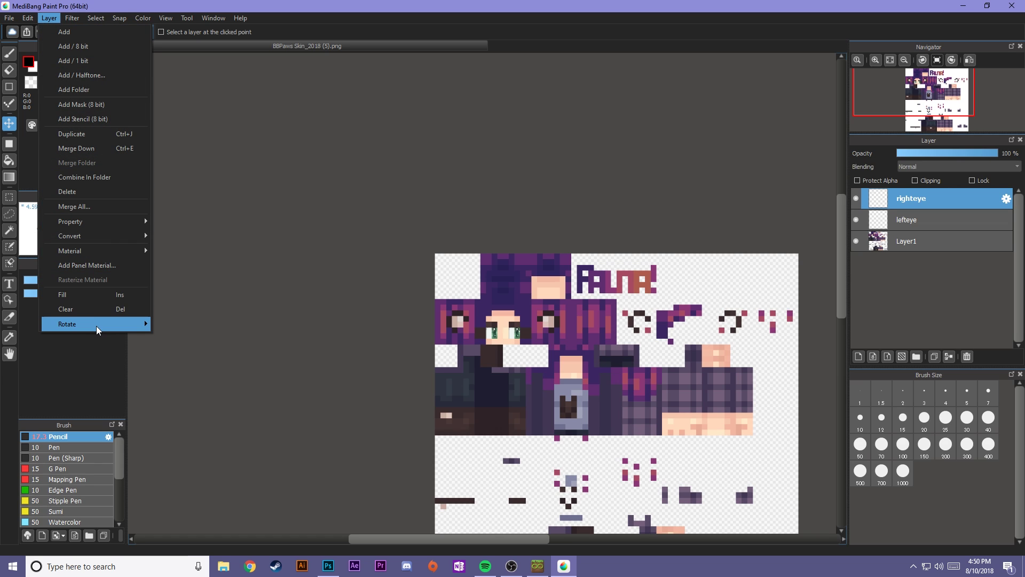
{"action": "mouse_move", "coordinate": [99, 324]}
{"action": "left_click", "coordinate": [196, 347]}
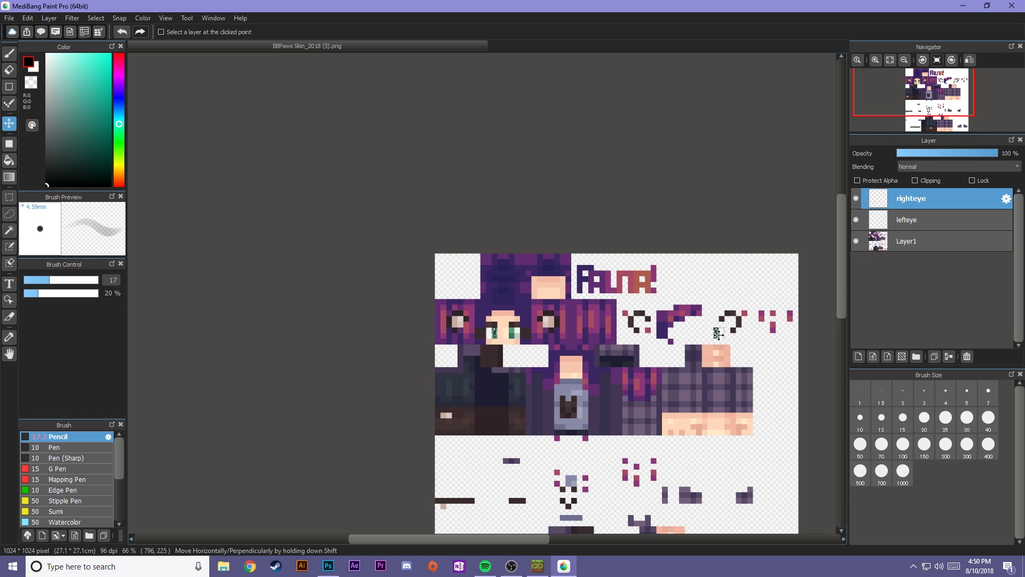
Step: Drag the mirrored eye back onto the face and nudge it 4 px right
{"action": "left_click_drag", "start_coordinate": [718, 334], "coordinate": [516, 368]}
{"action": "scroll", "coordinate": [521, 331], "scroll_direction": "up", "scroll_amount": 7}
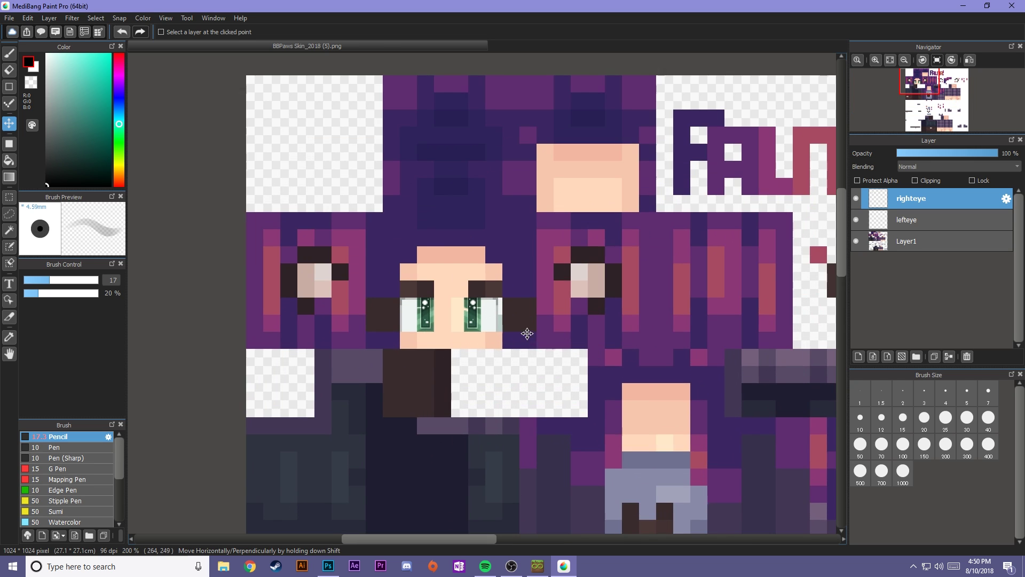
{"action": "scroll", "coordinate": [493, 315], "scroll_direction": "up", "scroll_amount": 2}
{"action": "left_click_drag", "start_coordinate": [391, 293], "coordinate": [414, 293]}
{"action": "scroll", "coordinate": [422, 292], "scroll_direction": "down", "scroll_amount": 10}
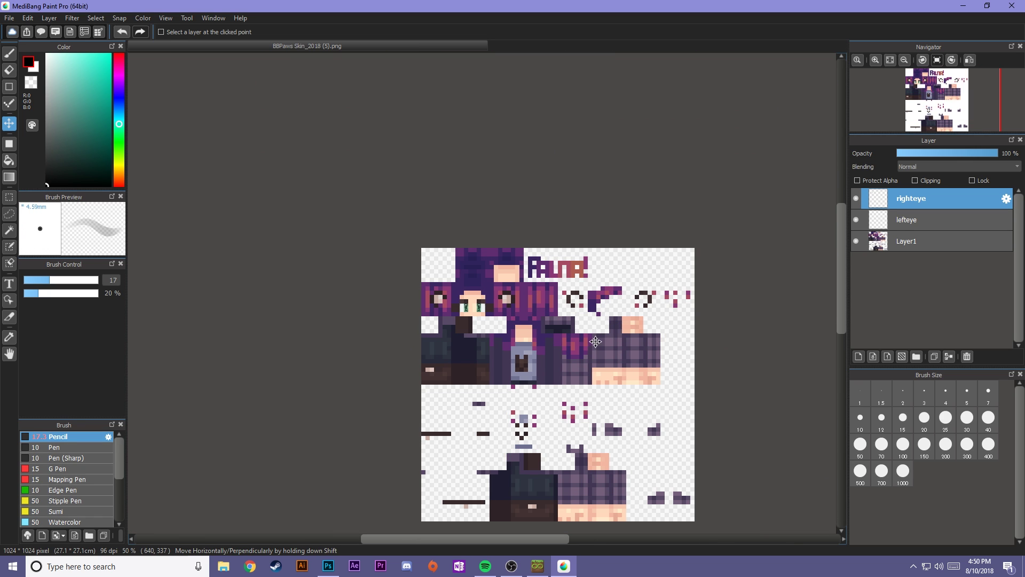
{"action": "scroll", "coordinate": [666, 366], "scroll_direction": "up", "scroll_amount": 1}
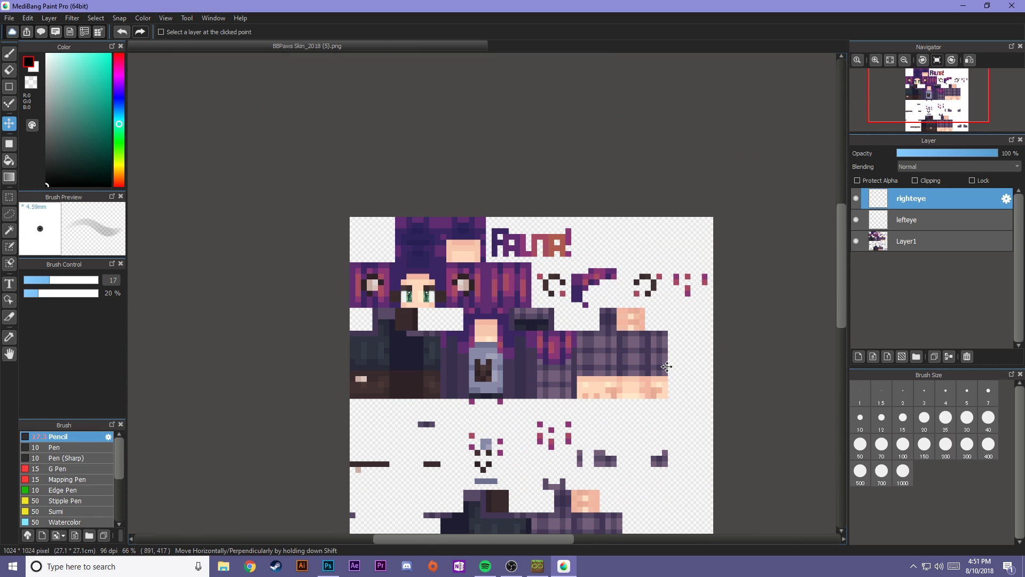